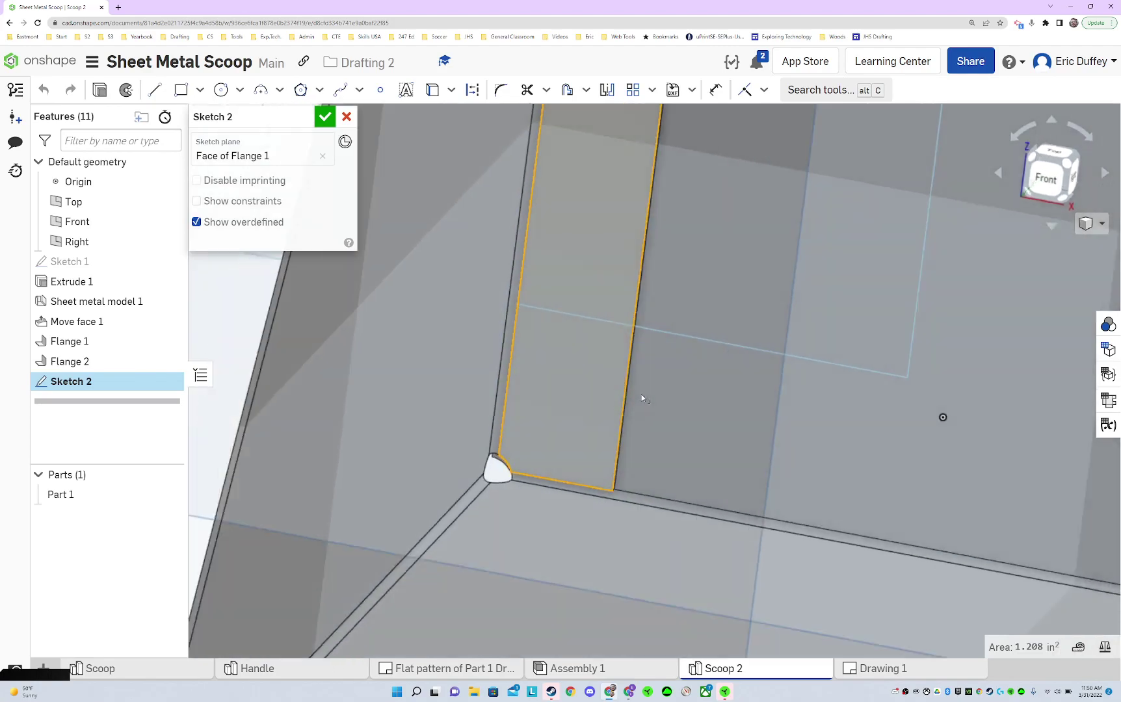
- Orient the view to Front, normal to Sketch 2, zoomed on the lower-left bend corner
{"action": "left_click", "coordinate": [1046, 177]}
{"action": "key", "text": "n"}
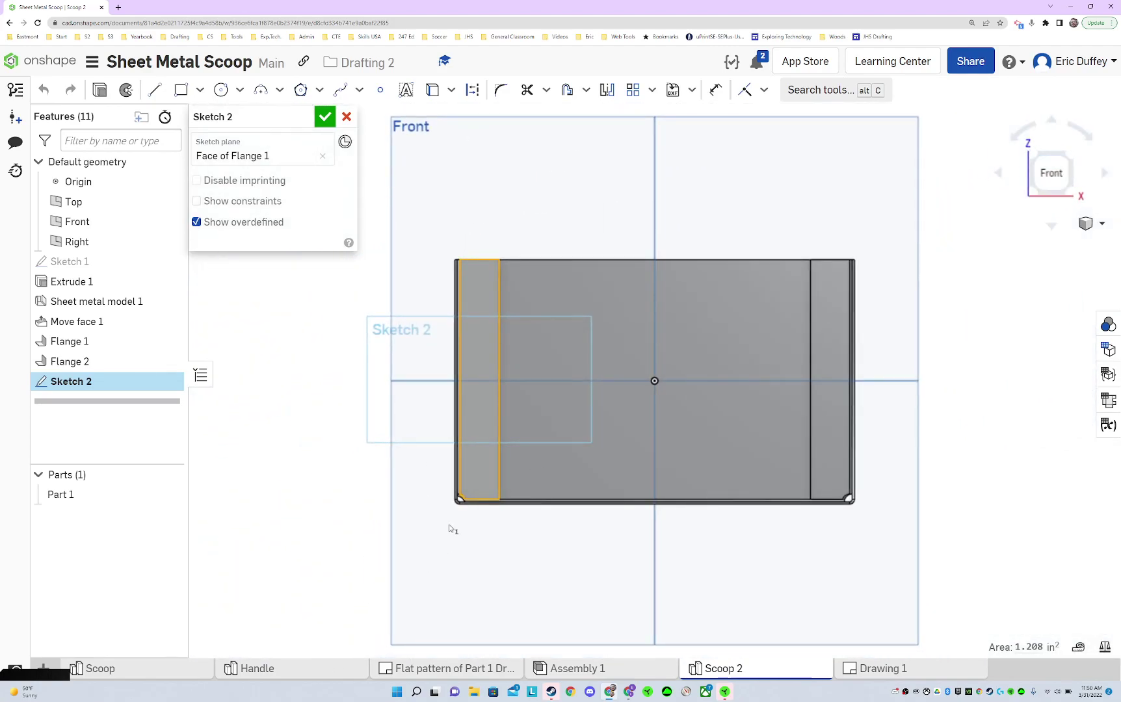
{"action": "scroll", "coordinate": [451, 531], "scroll_direction": "up", "scroll_amount": 5}
- Try to project the left vertical and bottom edges into Sketch 2
{"action": "key", "text": "u"}
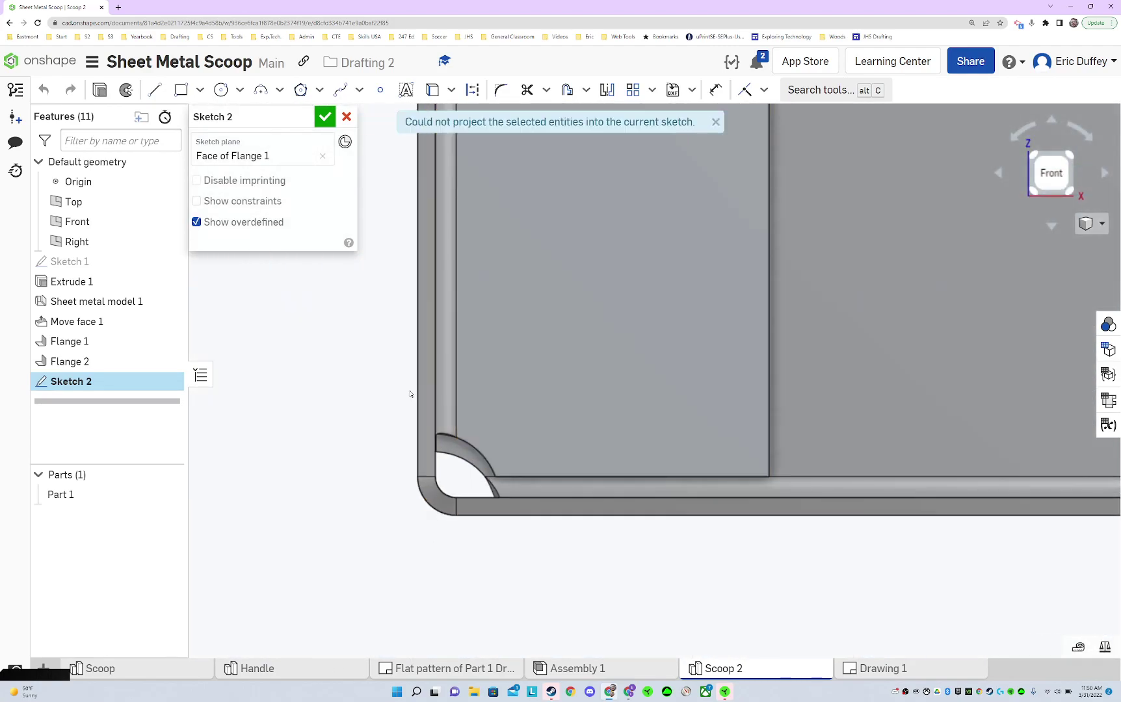
{"action": "left_click", "coordinate": [418, 420]}
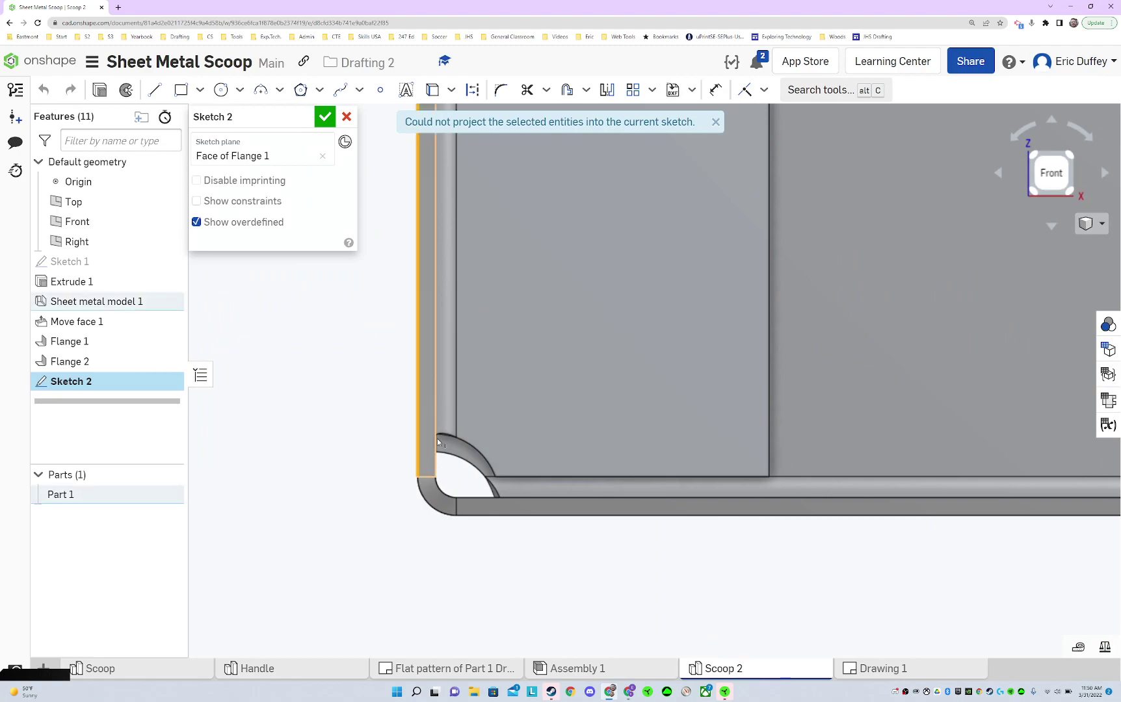
{"action": "left_click", "coordinate": [487, 519]}
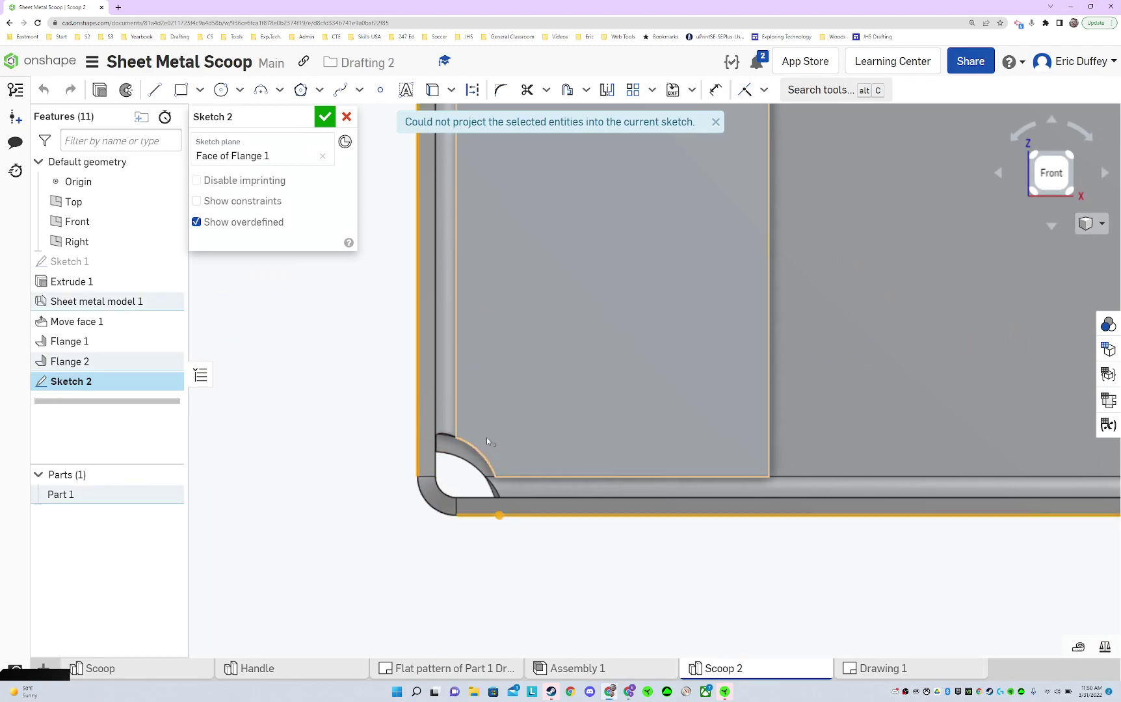
{"action": "key", "text": "l"}
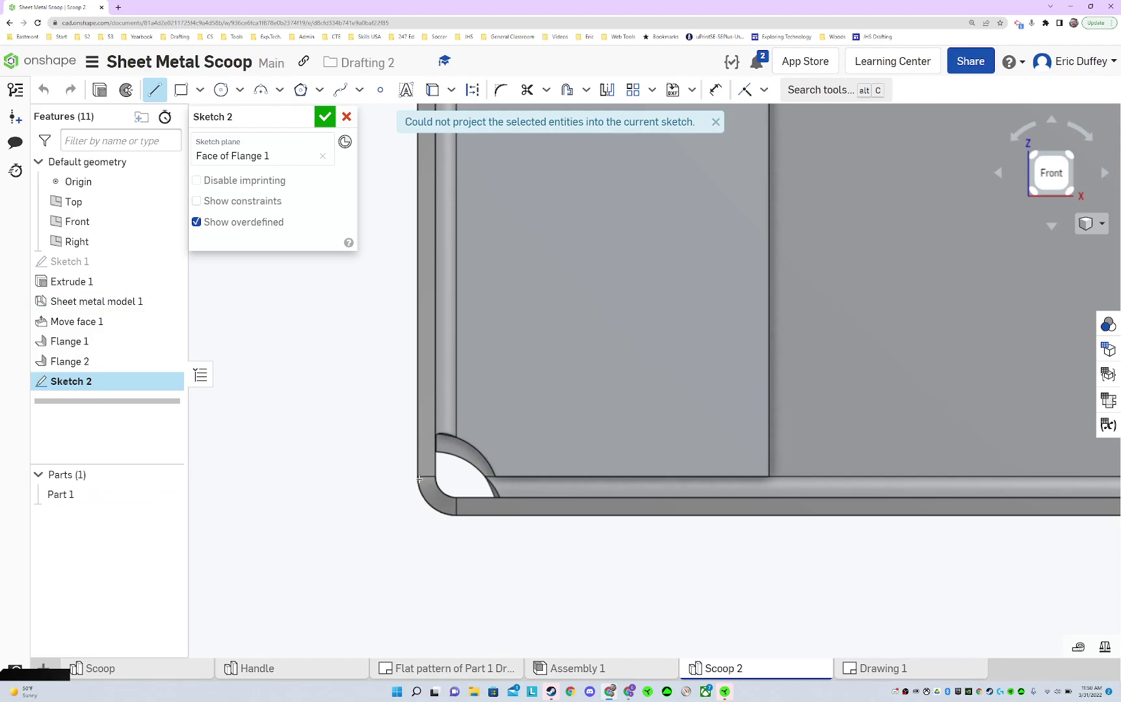
- Project the lower-left corner arc and draw horizontal and vertical lines to its endpoints
{"action": "left_click", "coordinate": [433, 90]}
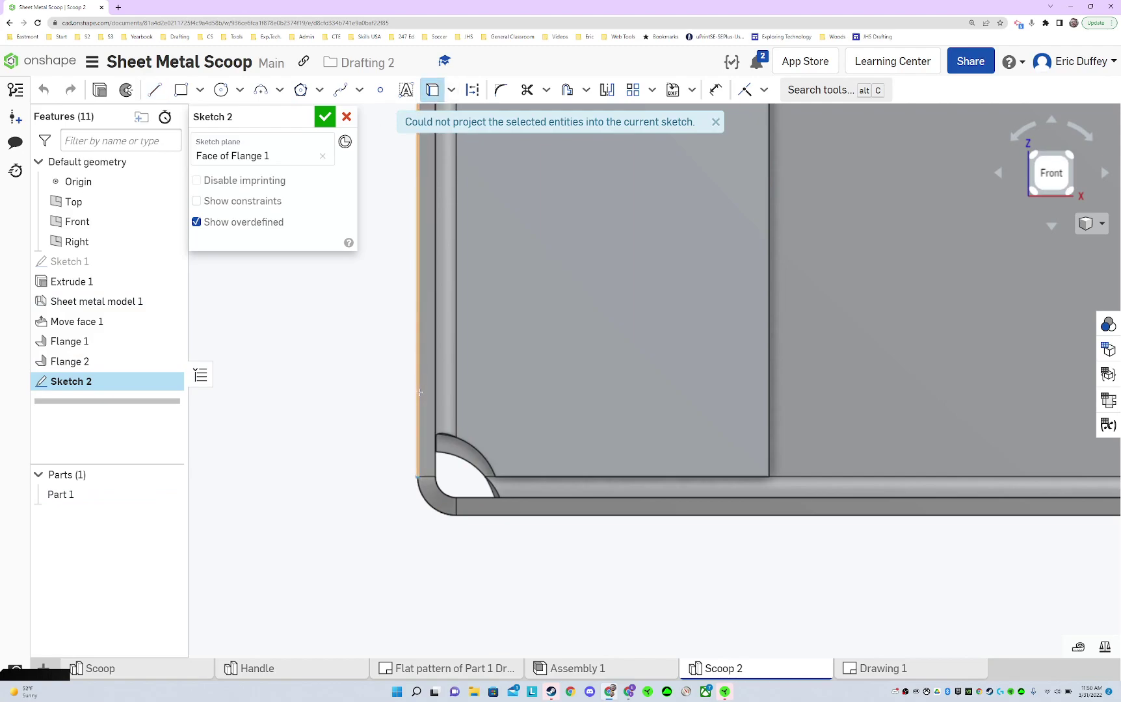
{"action": "left_click", "coordinate": [440, 498]}
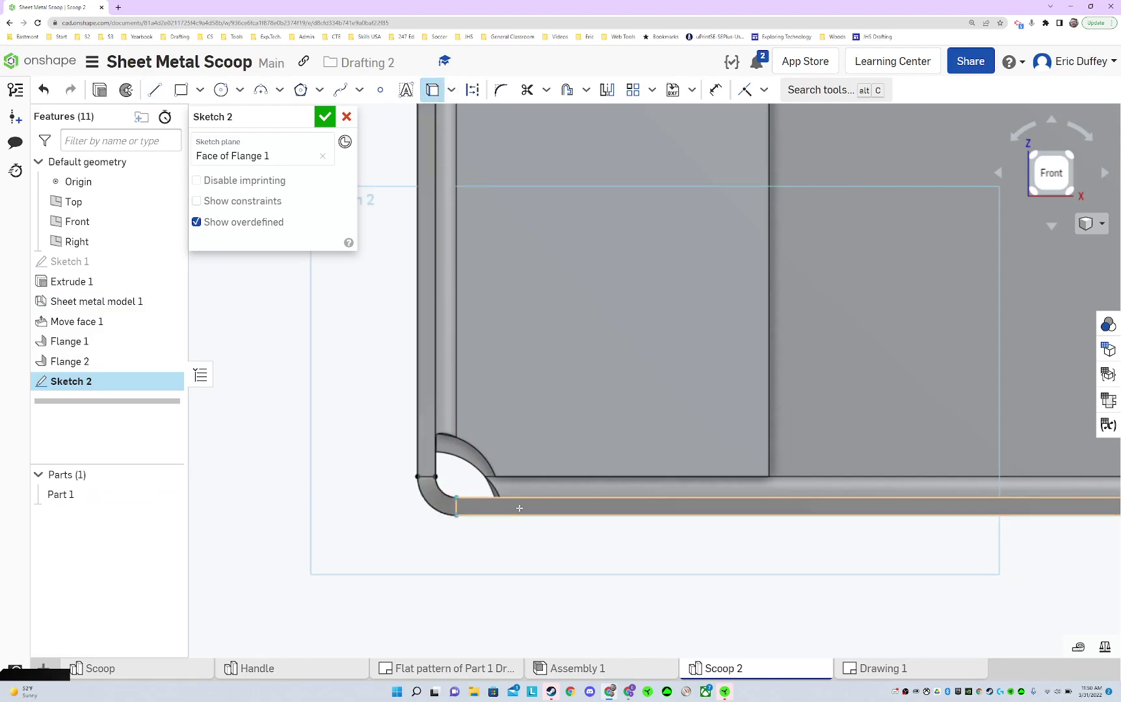
{"action": "key", "text": "l"}
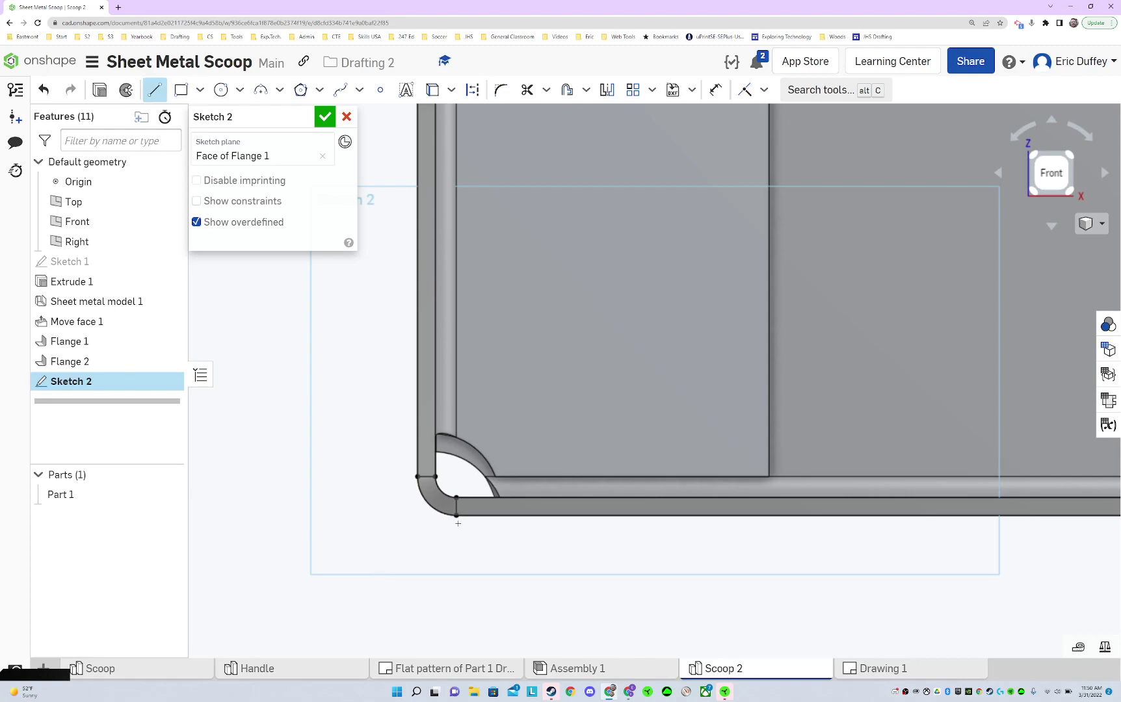
{"action": "left_click", "coordinate": [457, 516]}
{"action": "left_click", "coordinate": [348, 516]}
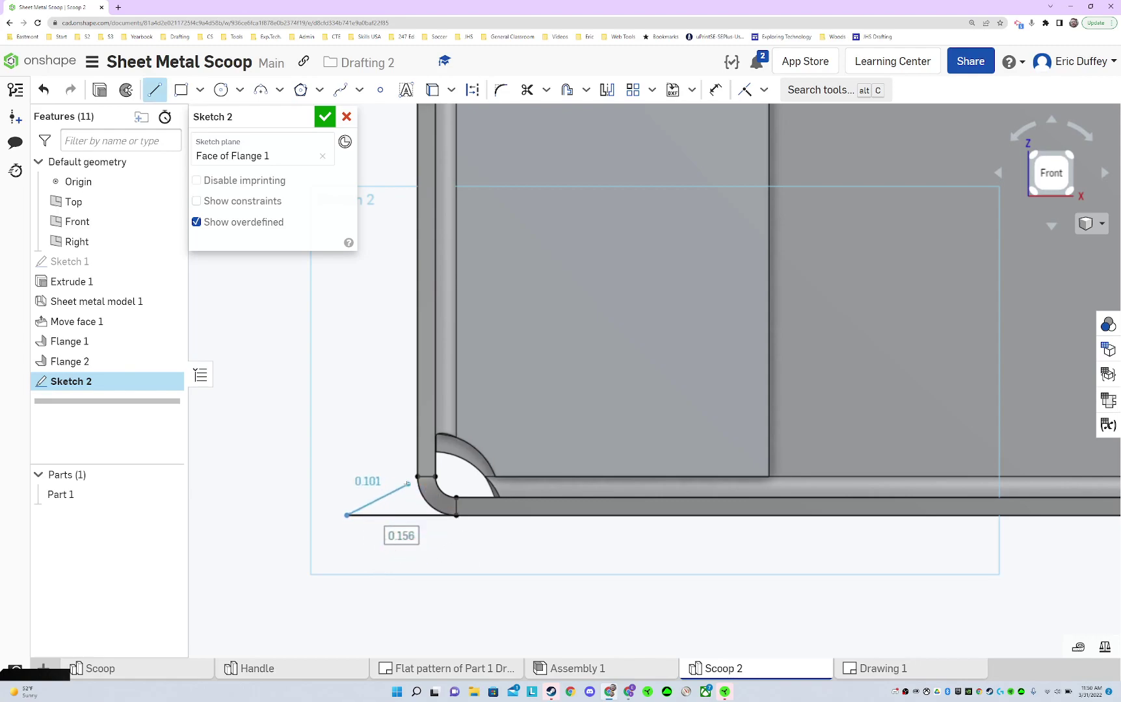
{"action": "left_click", "coordinate": [418, 477]}
{"action": "left_click", "coordinate": [418, 558]}
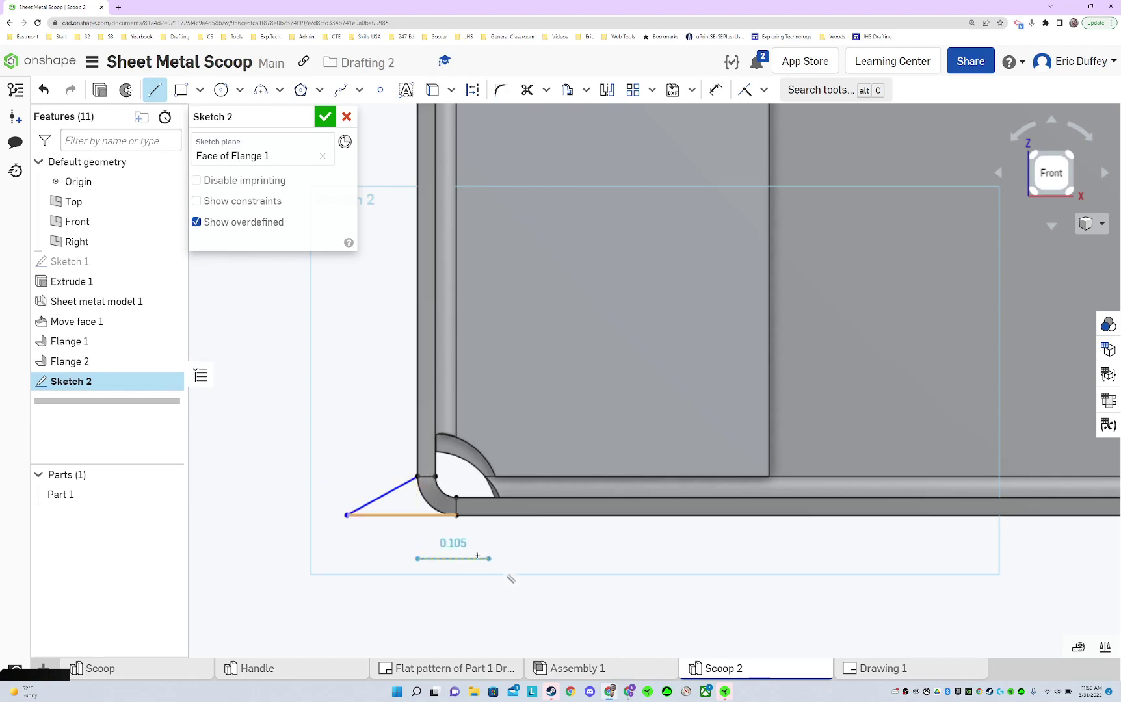
{"action": "left_click", "coordinate": [418, 476]}
- Make the selected line construction geometry and trim the extra horizontal segment
{"action": "key", "text": "Escape"}
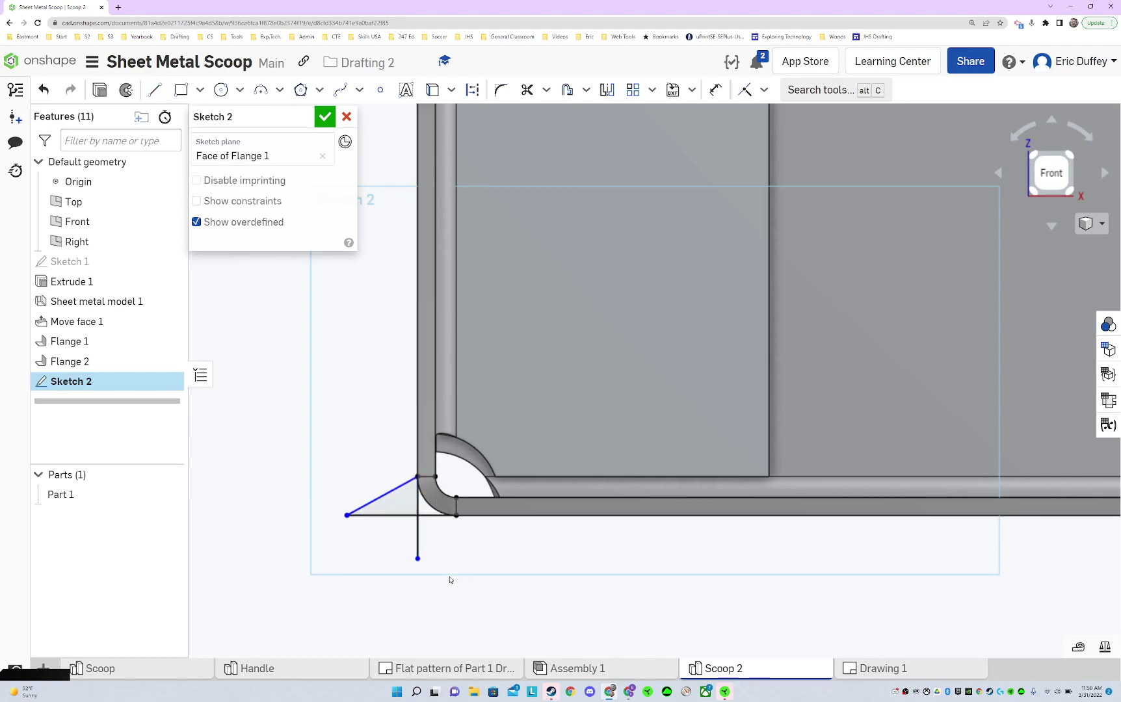
{"action": "key", "text": "q"}
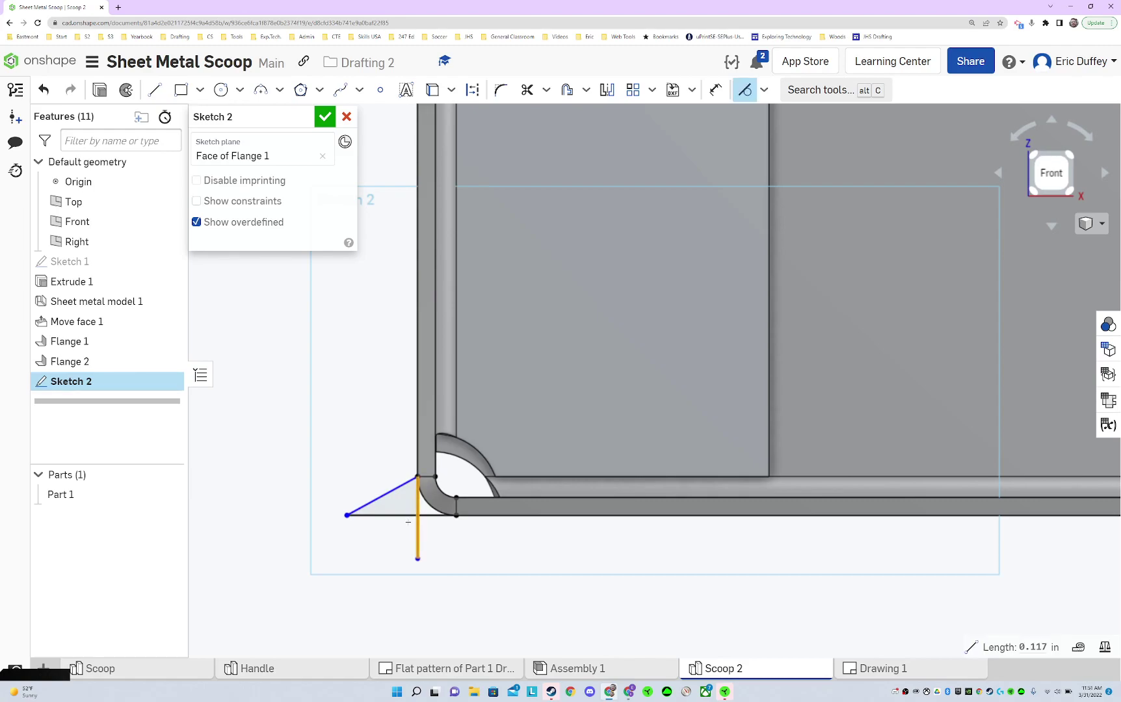
{"action": "key", "text": "m"}
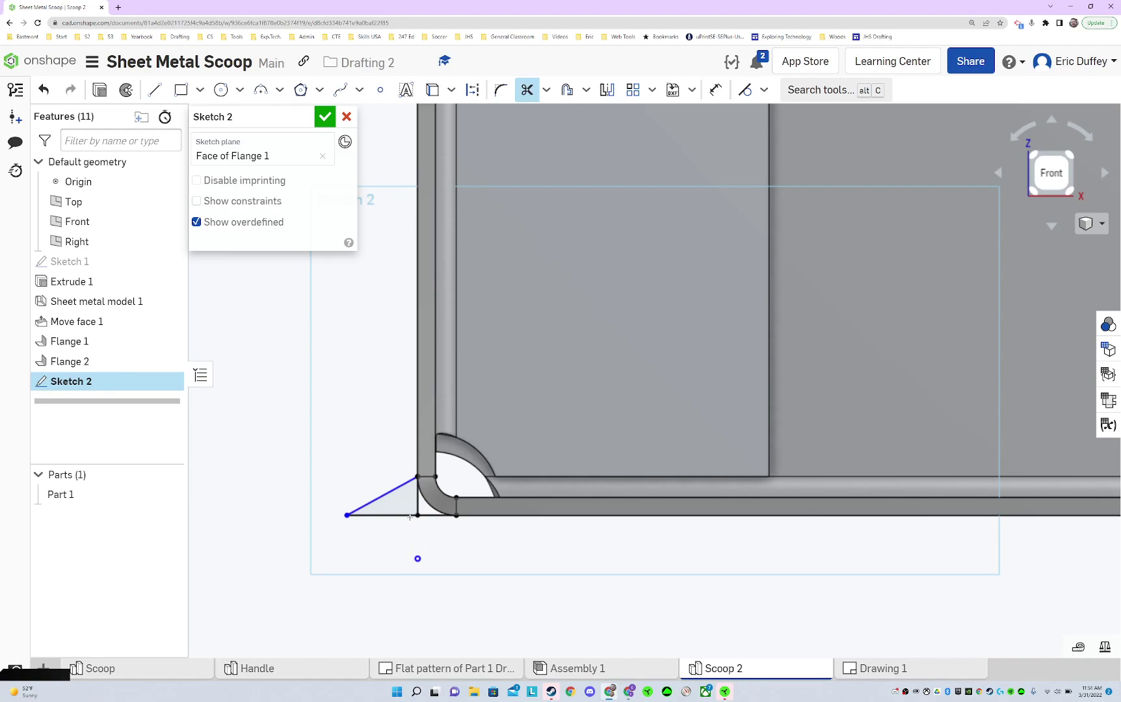
{"action": "left_click", "coordinate": [410, 516]}
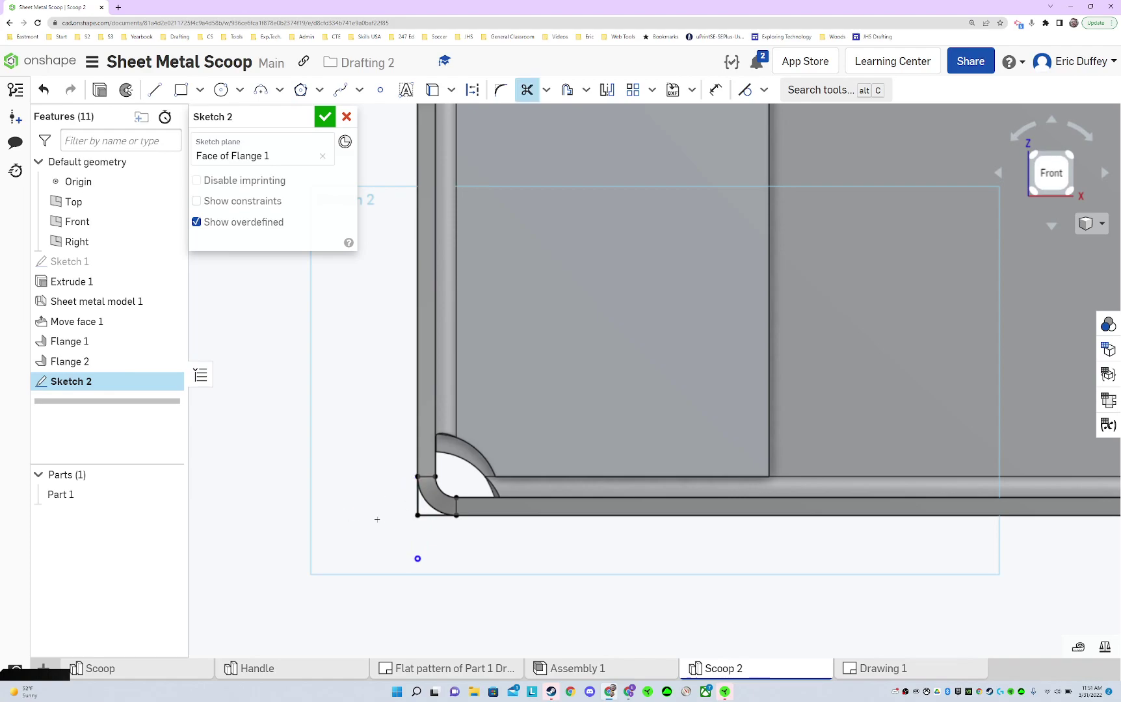
- Draw a long diagonal line from the corner point across the flange face
{"action": "key", "text": "l"}
{"action": "left_click", "coordinate": [419, 516]}
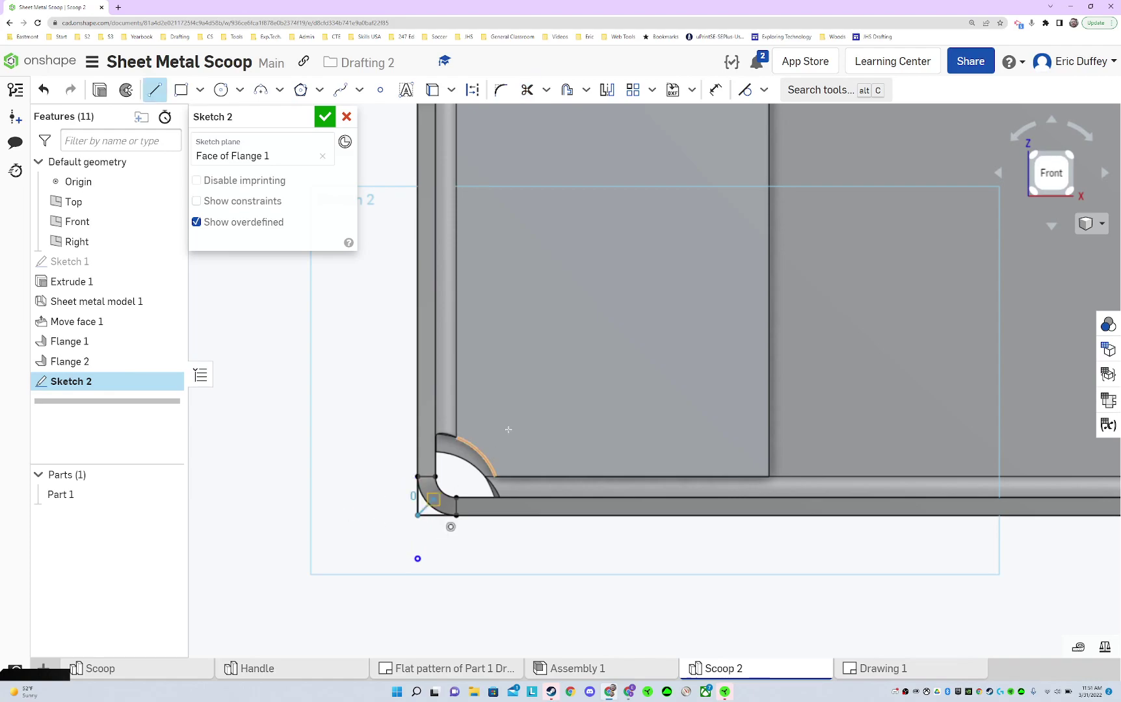
{"action": "middle_click_drag", "start_coordinate": [740, 236], "coordinate": [650, 410]}
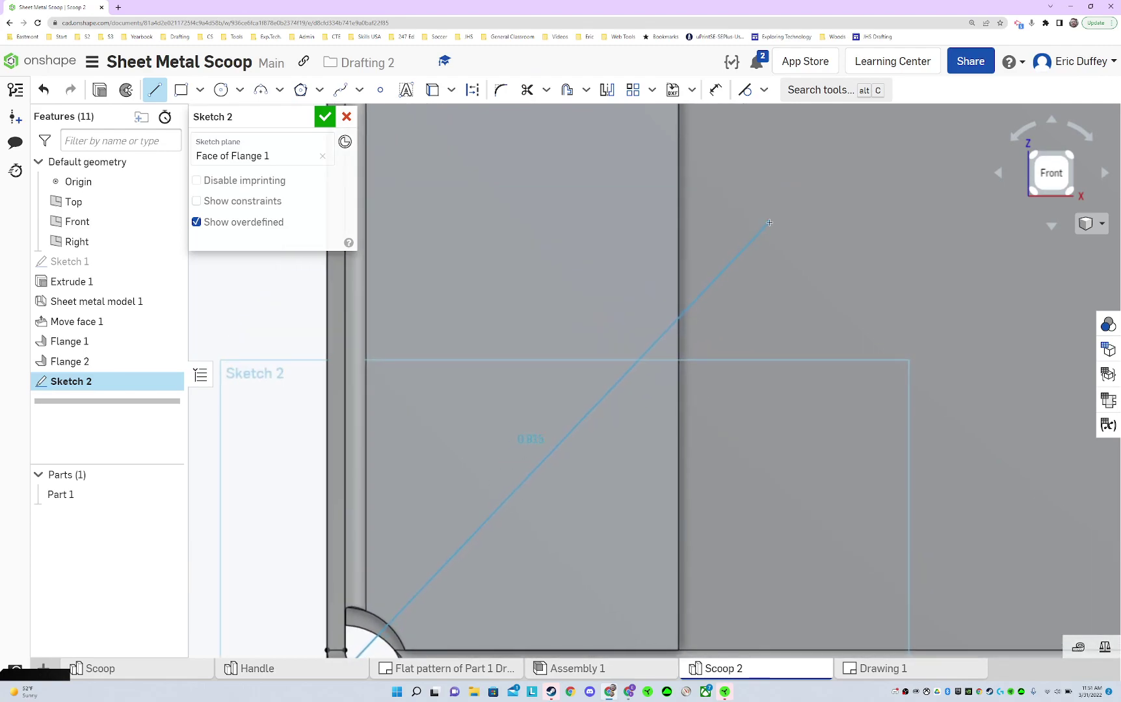
{"action": "scroll", "coordinate": [742, 237], "scroll_direction": "down", "scroll_amount": 2}
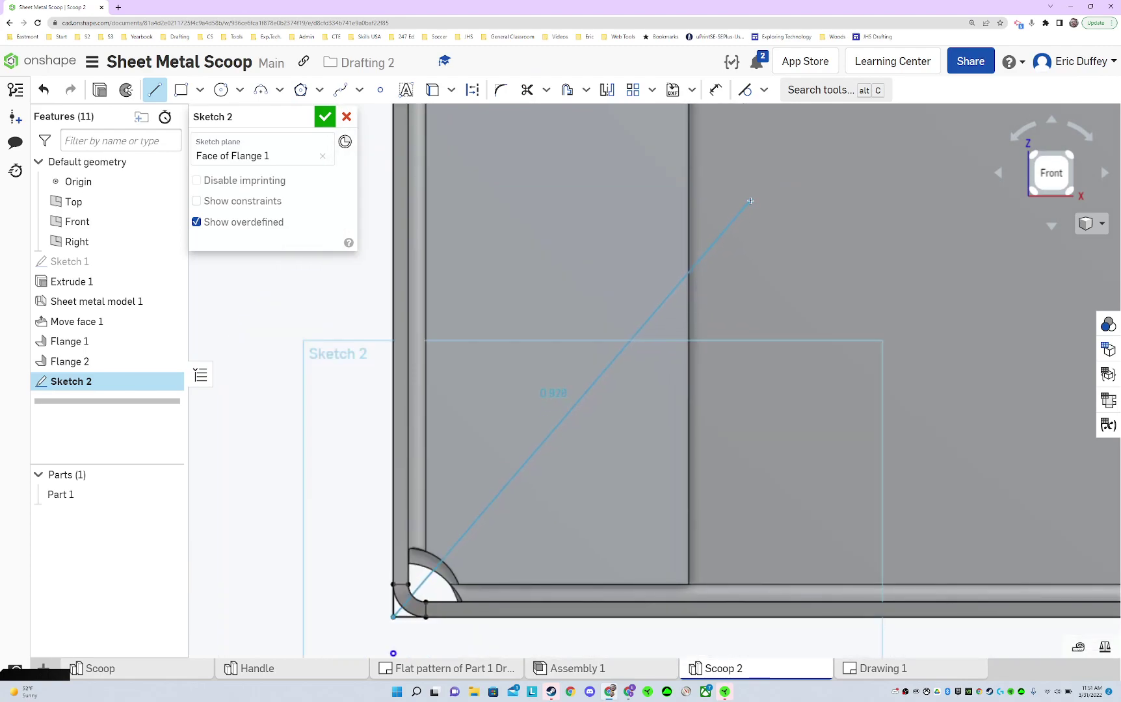
{"action": "left_click", "coordinate": [751, 201]}
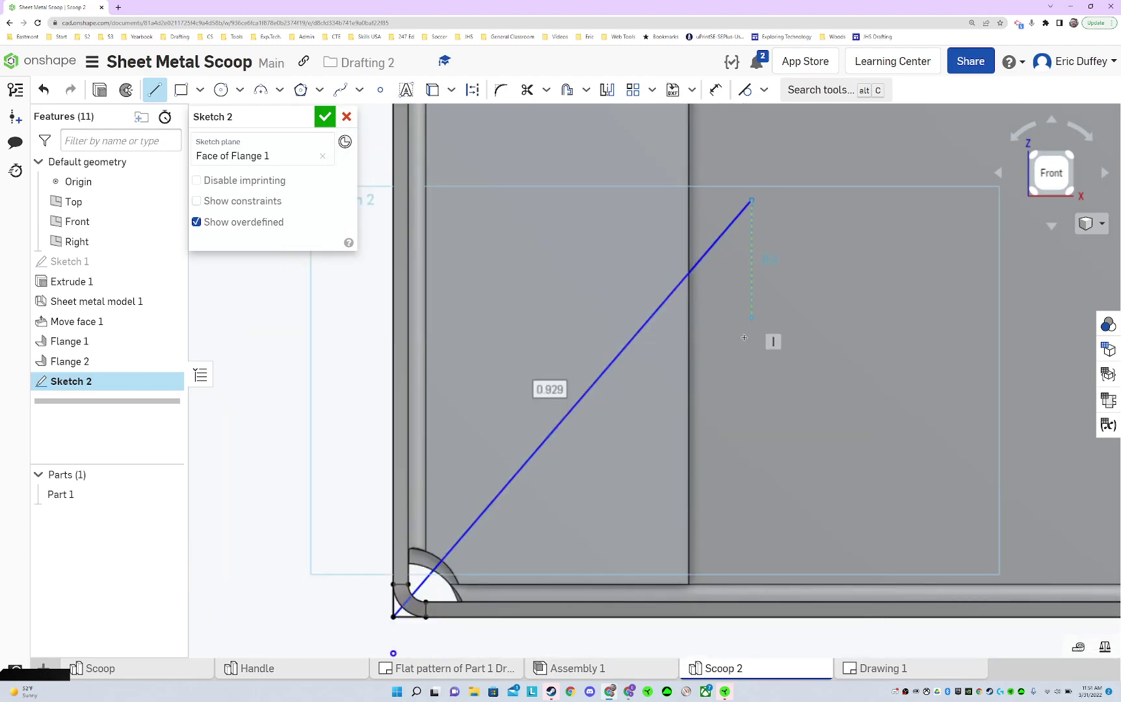
{"action": "key", "text": "Escape"}
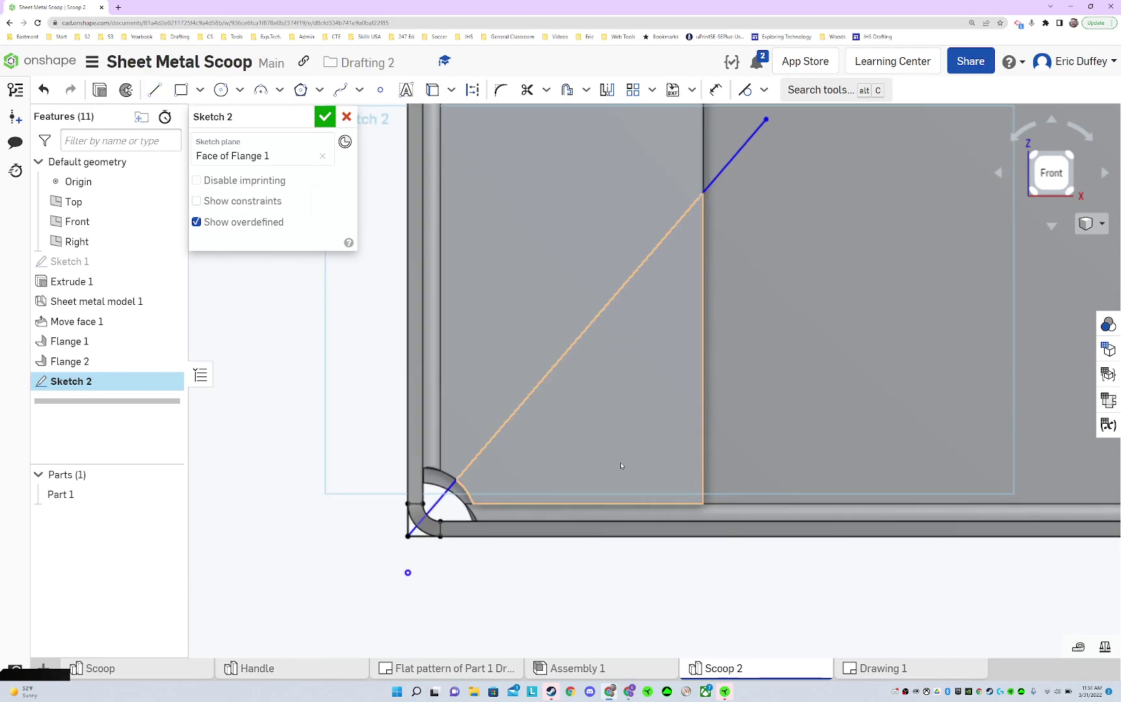
- Project the flange's vertical edge into Sketch 2
{"action": "key", "text": "u"}
{"action": "left_click", "coordinate": [706, 420]}
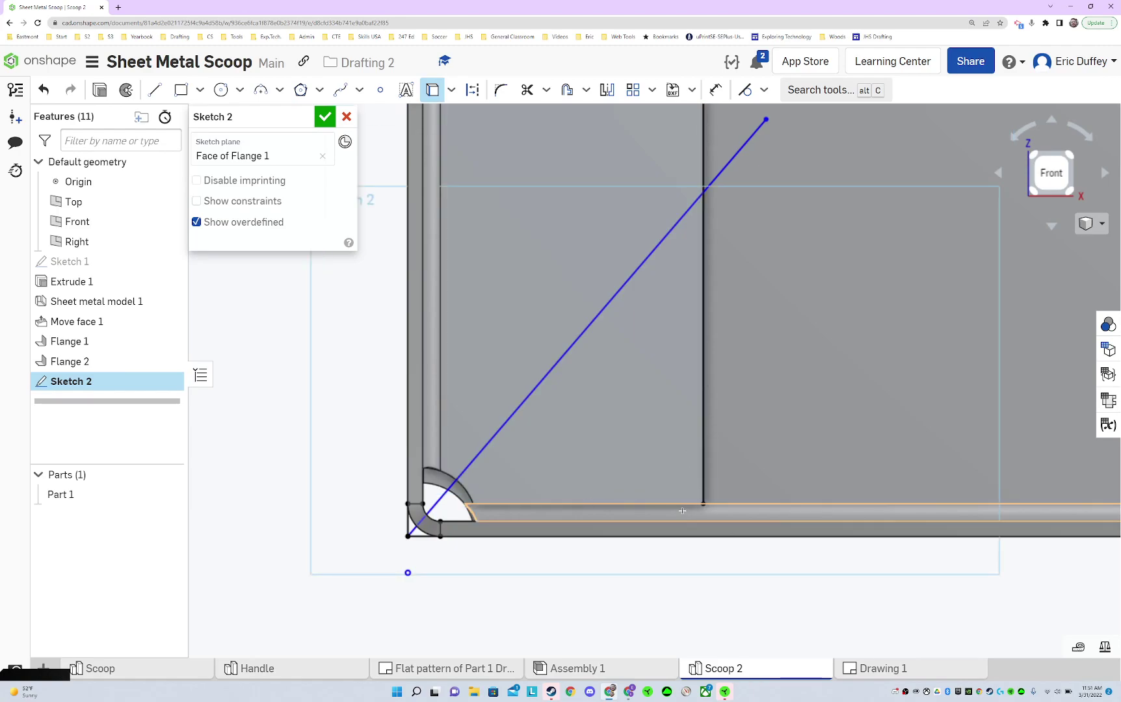
{"action": "scroll", "coordinate": [498, 485], "scroll_direction": "up", "scroll_amount": 2}
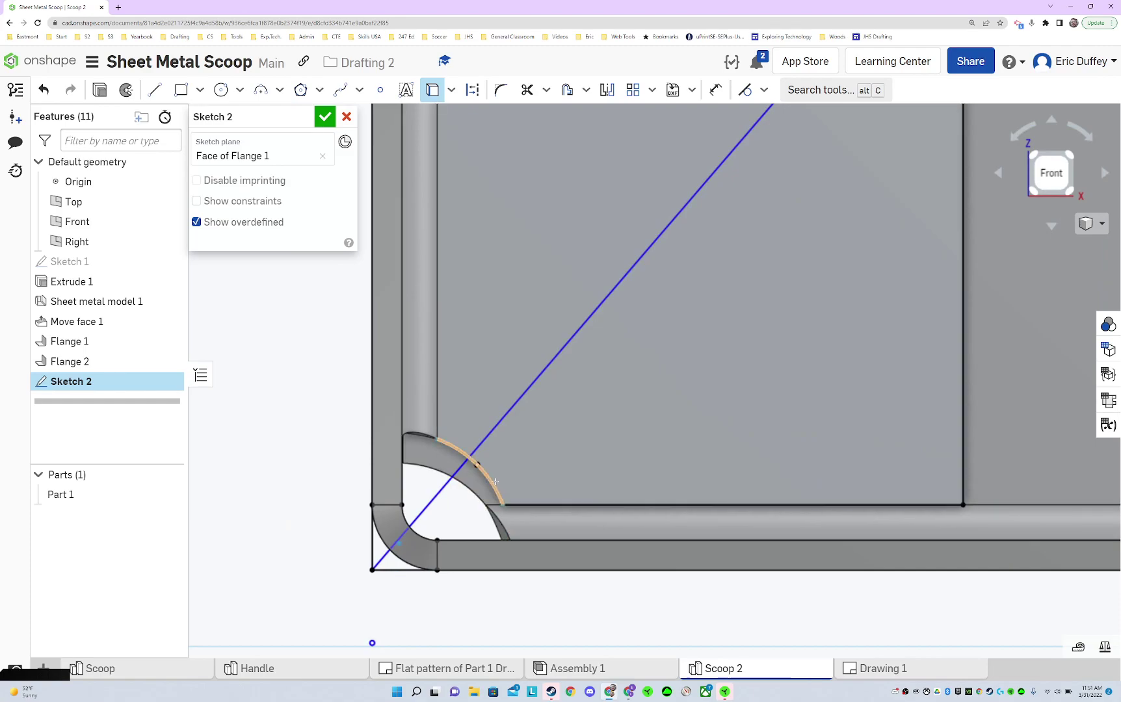
{"action": "scroll", "coordinate": [497, 481], "scroll_direction": "down", "scroll_amount": 2}
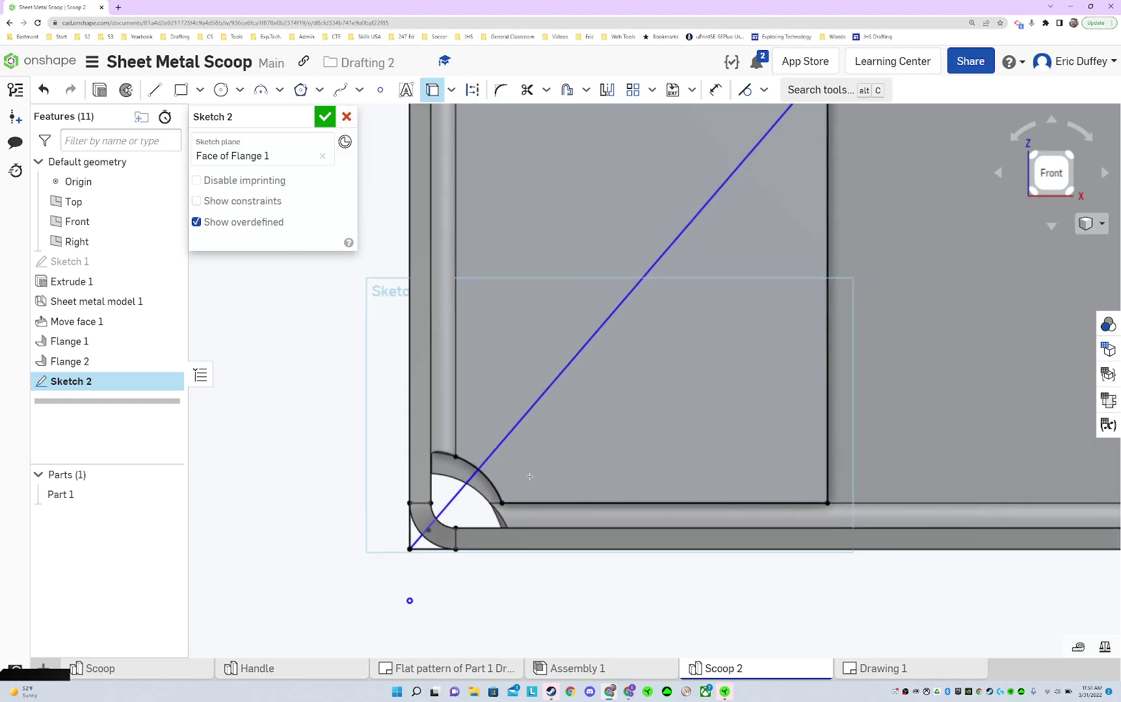
- Dimension the diagonal line at 45° to the bottom edge
{"action": "key", "text": "u"}
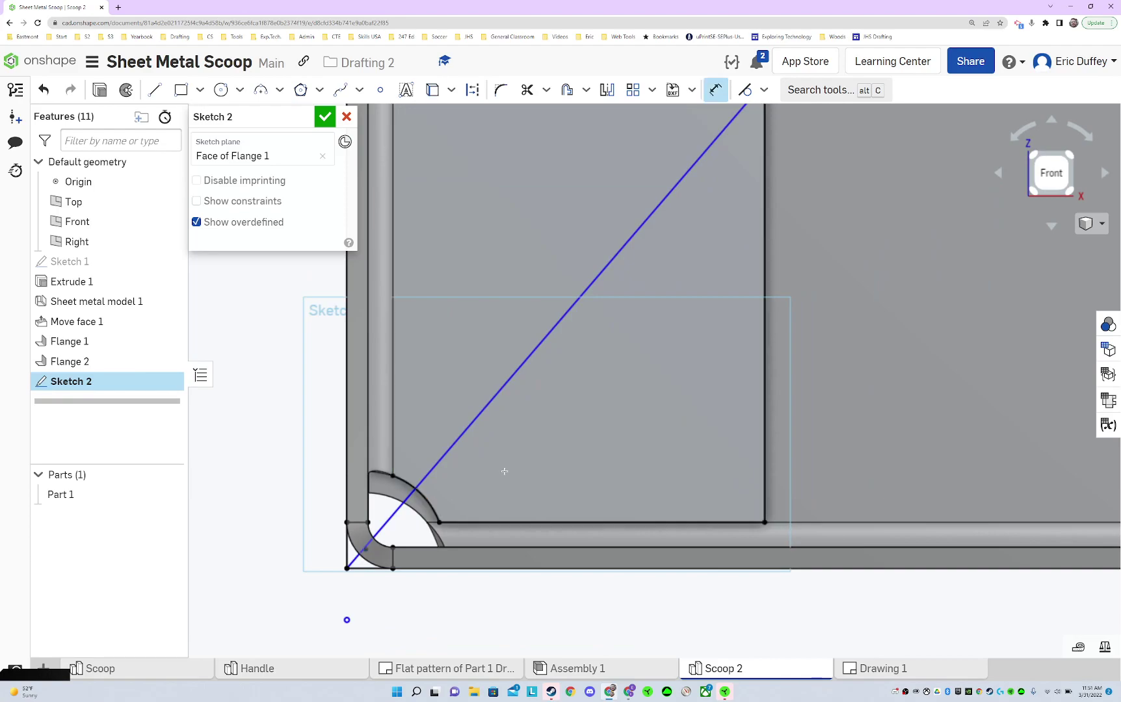
{"action": "left_click", "coordinate": [497, 520]}
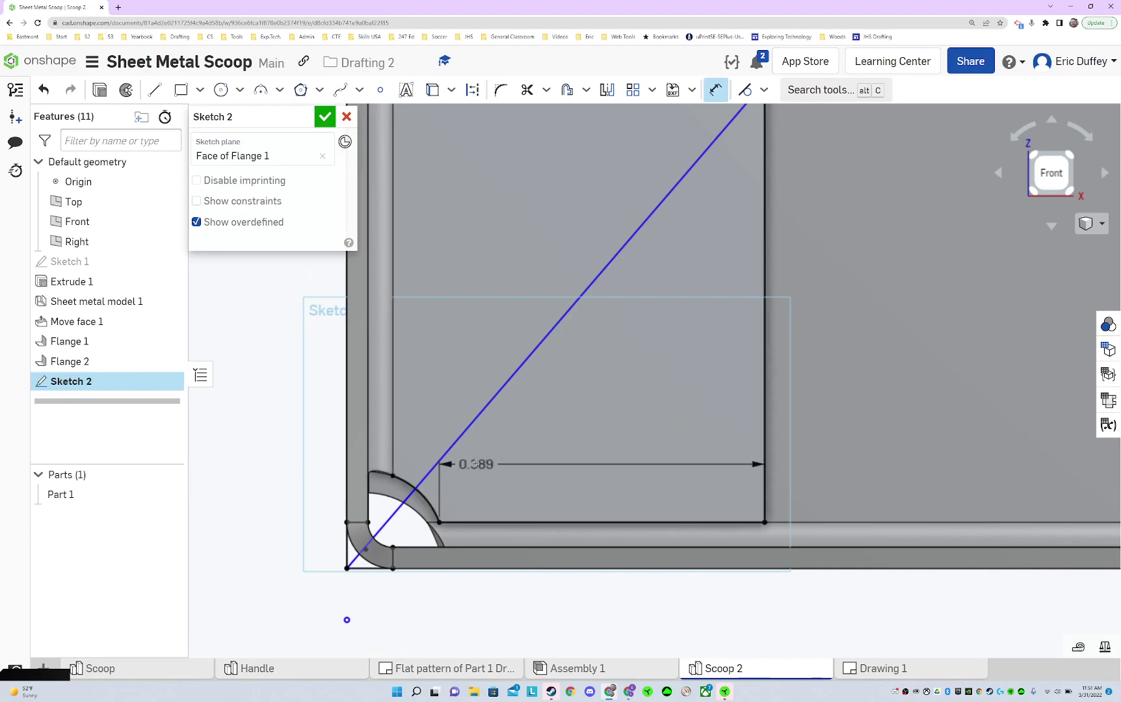
{"action": "left_click", "coordinate": [454, 444]}
{"action": "left_click", "coordinate": [527, 459]}
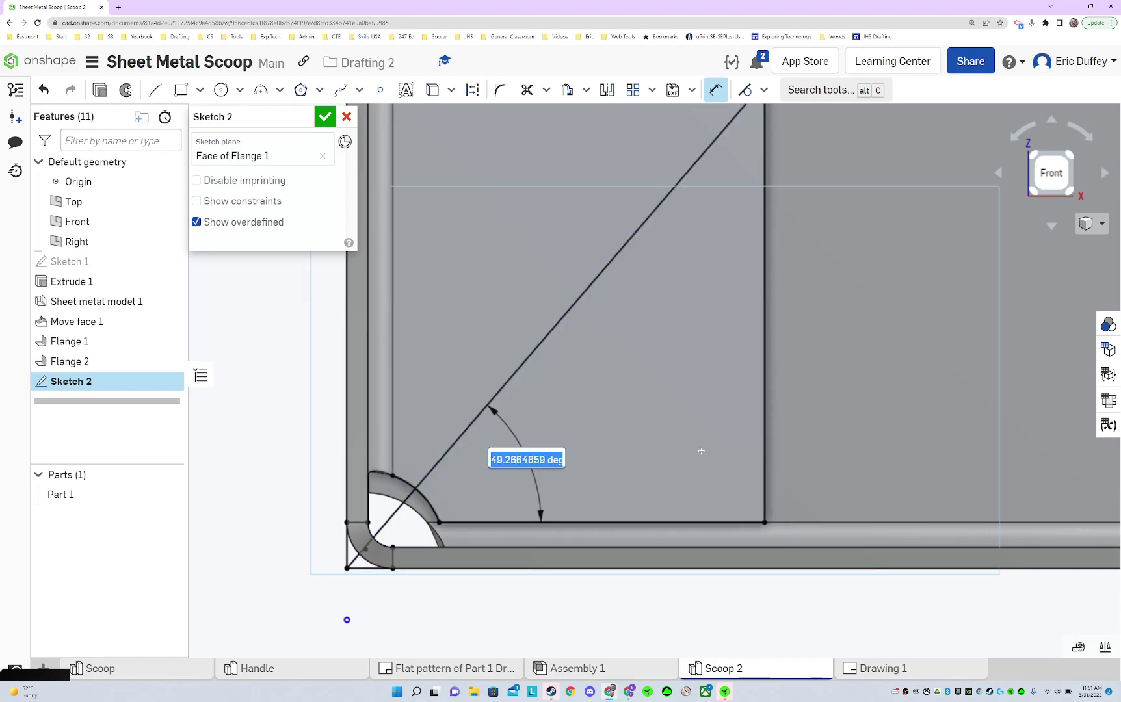
{"action": "type", "text": "45"}
{"action": "key", "text": "Return"}
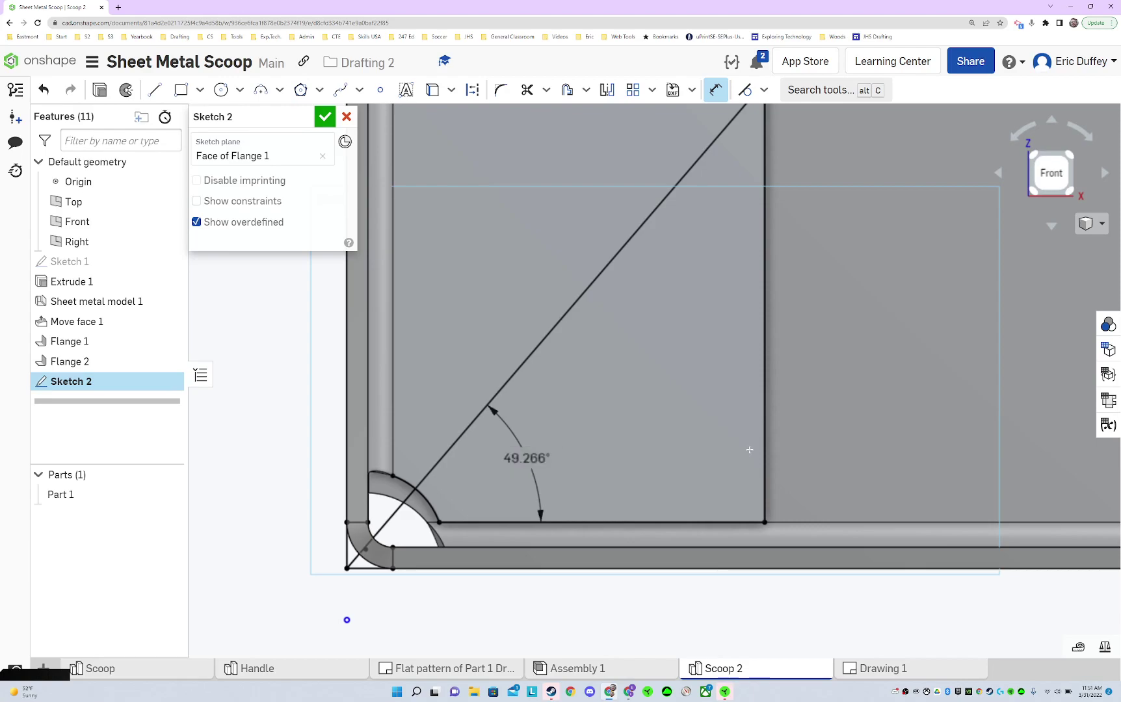
- Trim the diagonal beyond the vertical edge line and close Sketch 2
{"action": "scroll", "coordinate": [837, 374], "scroll_direction": "down", "scroll_amount": 2}
{"action": "middle_click_drag", "start_coordinate": [836, 374], "coordinate": [644, 463]}
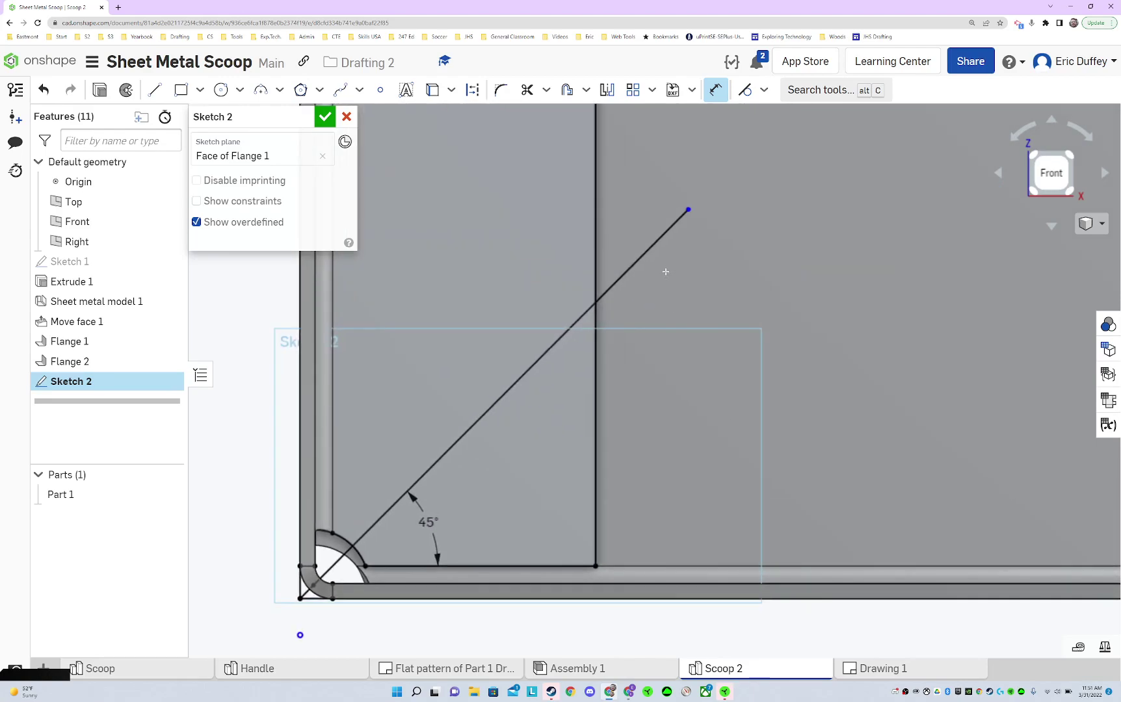
{"action": "key", "text": "m"}
{"action": "left_click", "coordinate": [644, 253]}
{"action": "mouse_move", "coordinate": [549, 508]}
{"action": "right_mouse_down"}
{"action": "mouse_move", "coordinate": [546, 541]}
{"action": "mouse_move", "coordinate": [488, 568]}
{"action": "mouse_move", "coordinate": [504, 489]}
{"action": "right_mouse_up"}
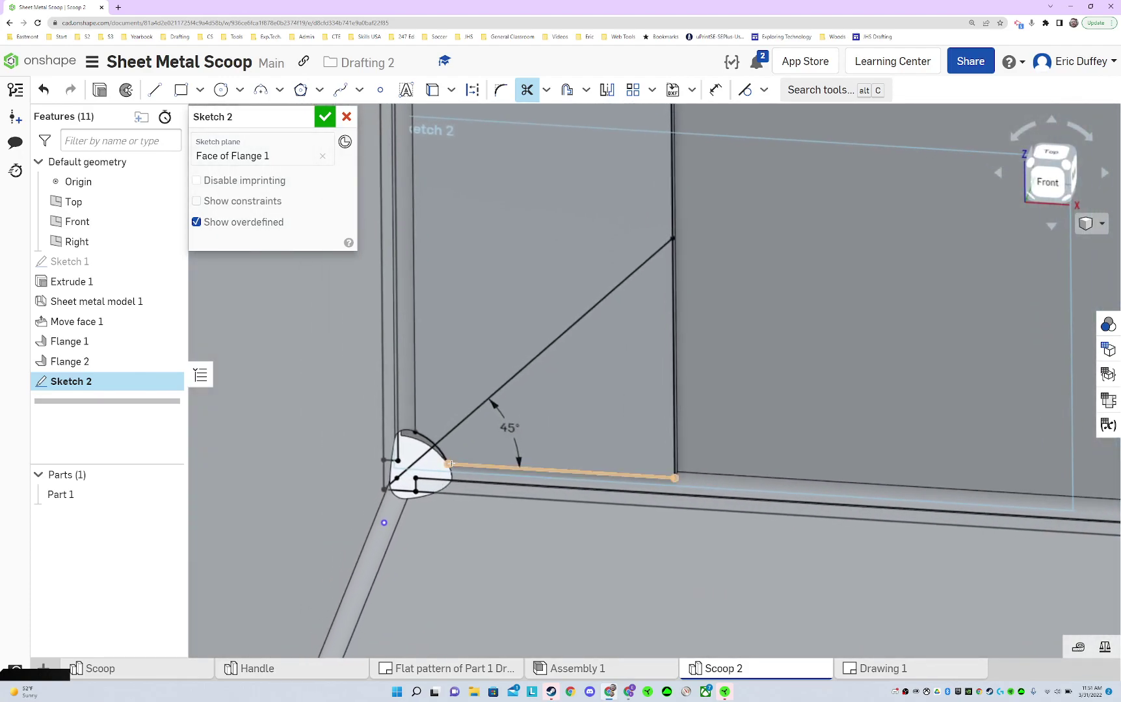
{"action": "scroll", "coordinate": [450, 464], "scroll_direction": "up", "scroll_amount": 5}
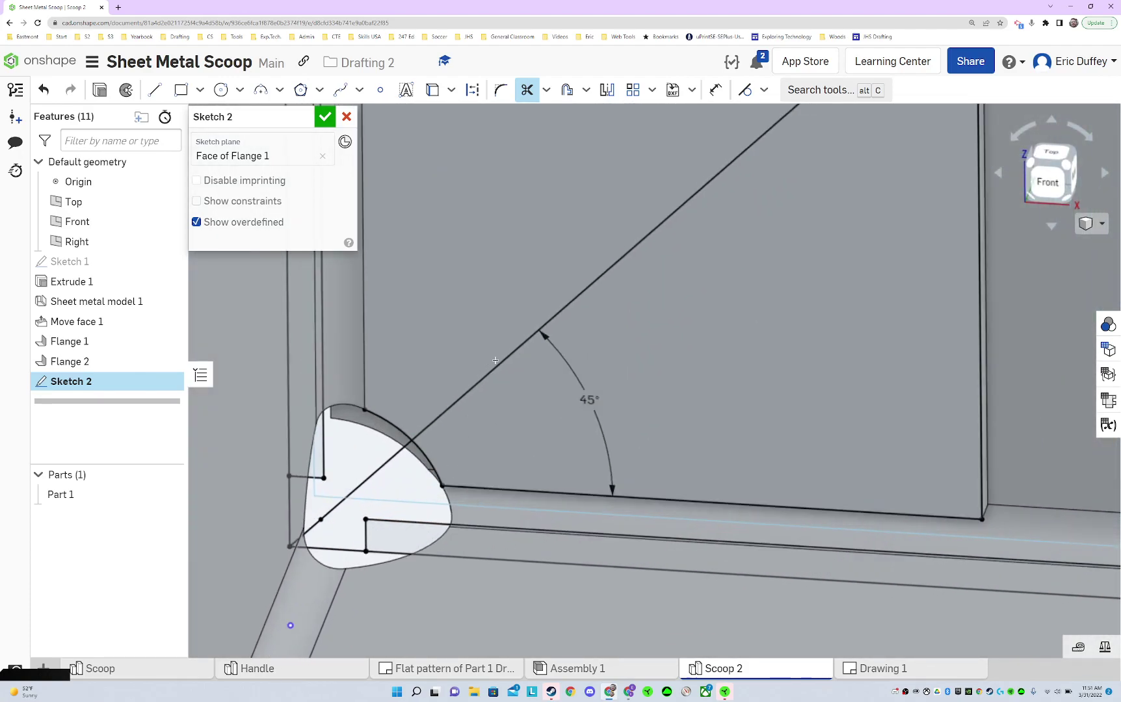
{"action": "scroll", "coordinate": [431, 464], "scroll_direction": "down", "scroll_amount": 5}
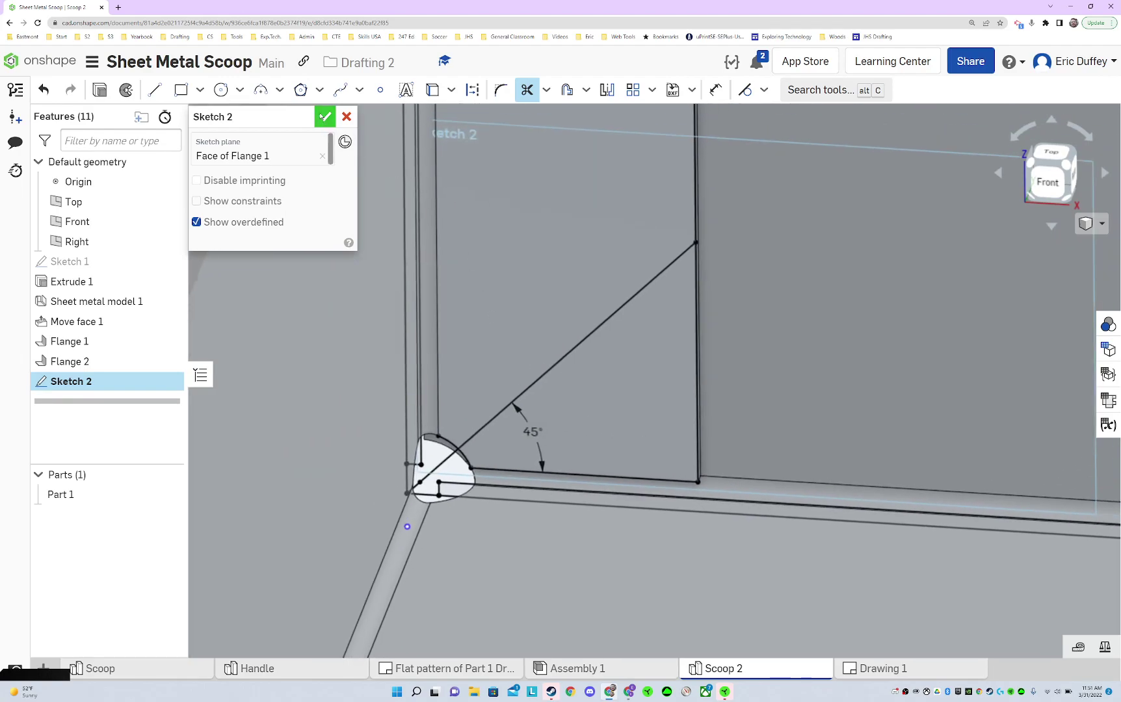
{"action": "left_click", "coordinate": [324, 117]}
- Configure an extrude of the triangular region as a Remove cut on Part 1, Up to next
{"action": "key", "text": "s"}
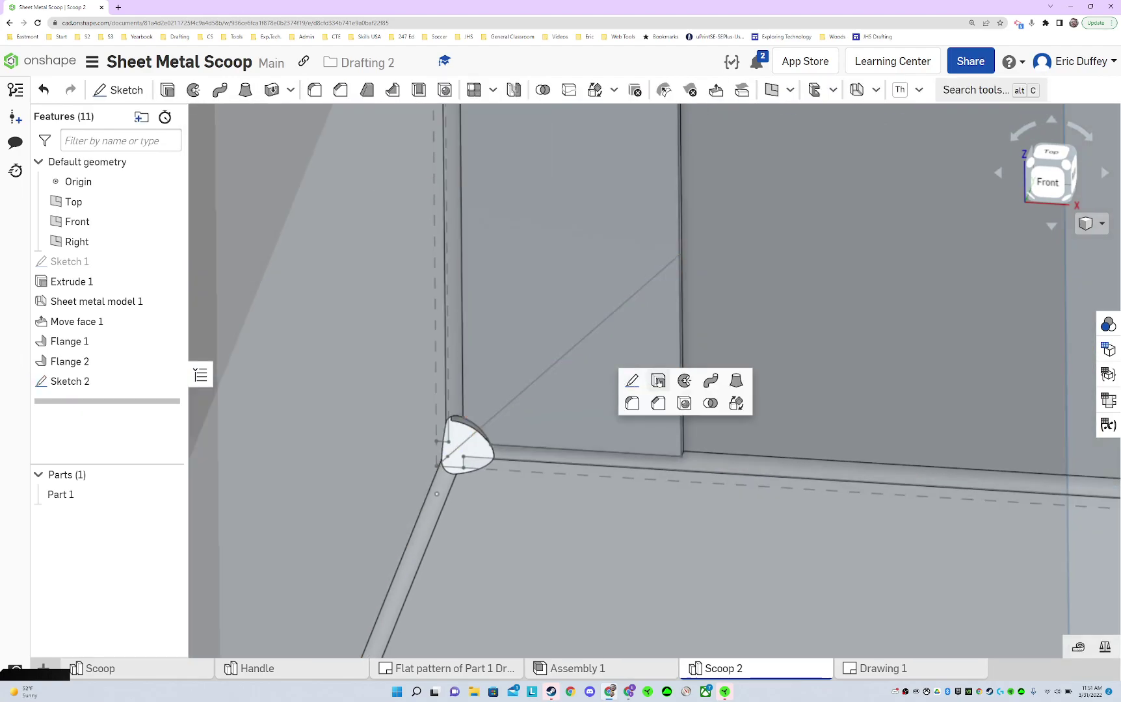
{"action": "left_click", "coordinate": [659, 381]}
{"action": "left_click", "coordinate": [280, 158]}
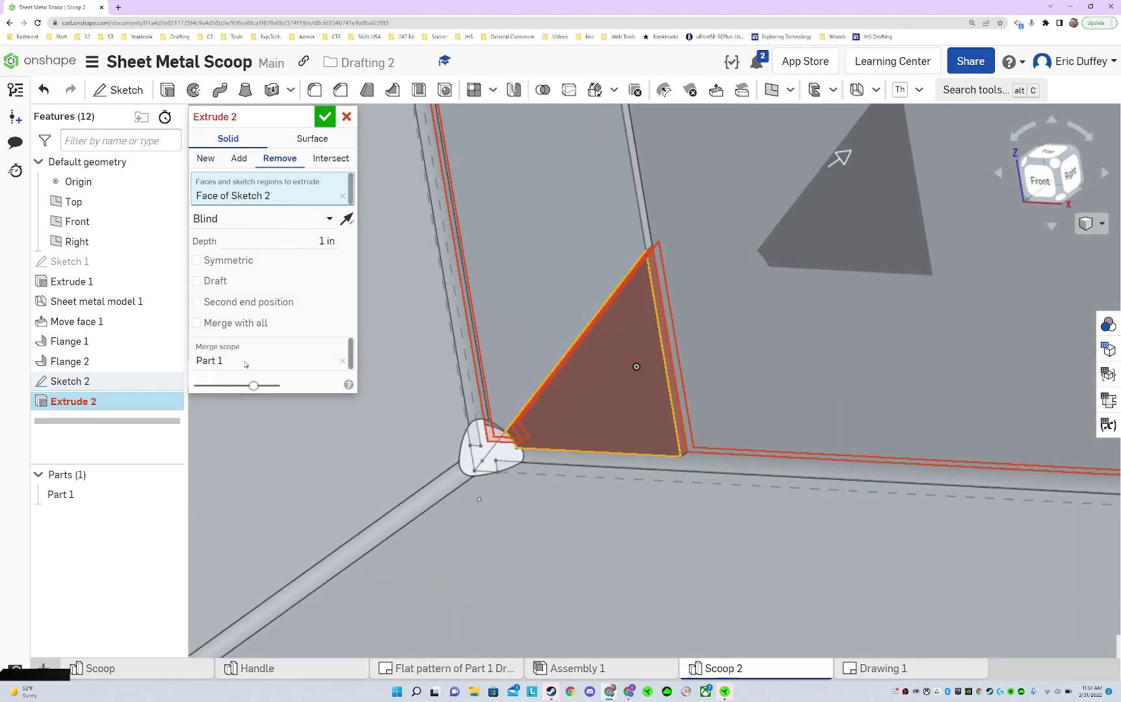
{"action": "left_click", "coordinate": [275, 354]}
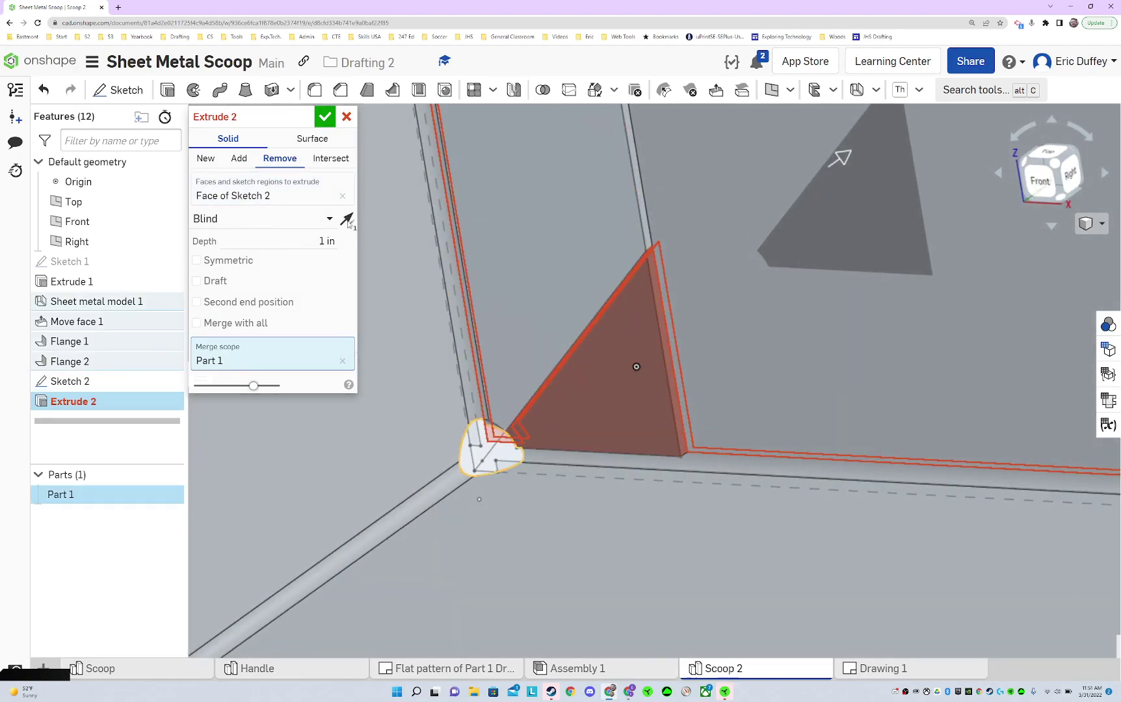
{"action": "left_click_drag", "start_coordinate": [318, 241], "coordinate": [395, 238]}
{"action": "left_click", "coordinate": [251, 219]}
{"action": "left_click", "coordinate": [255, 266]}
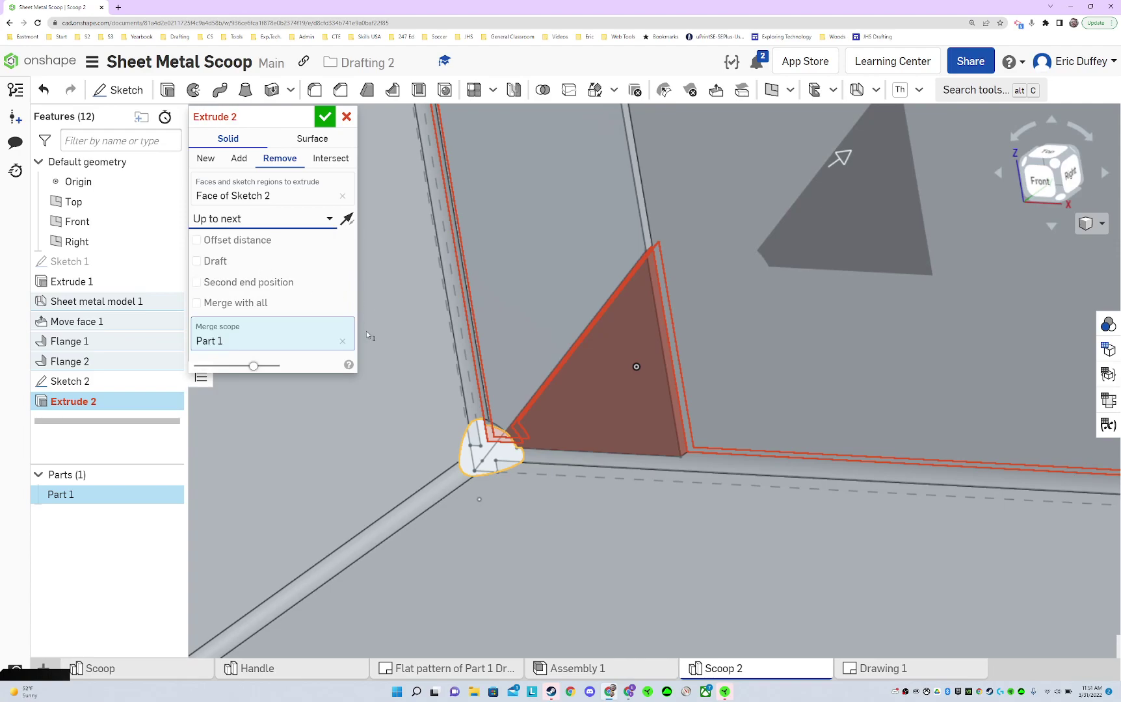
{"action": "right_click_drag", "start_coordinate": [589, 333], "coordinate": [665, 345]}
- Accept the corner cut and show the flat pattern with its bends table
{"action": "left_click", "coordinate": [330, 117]}
{"action": "scroll", "coordinate": [614, 341], "scroll_direction": "down", "scroll_amount": 3}
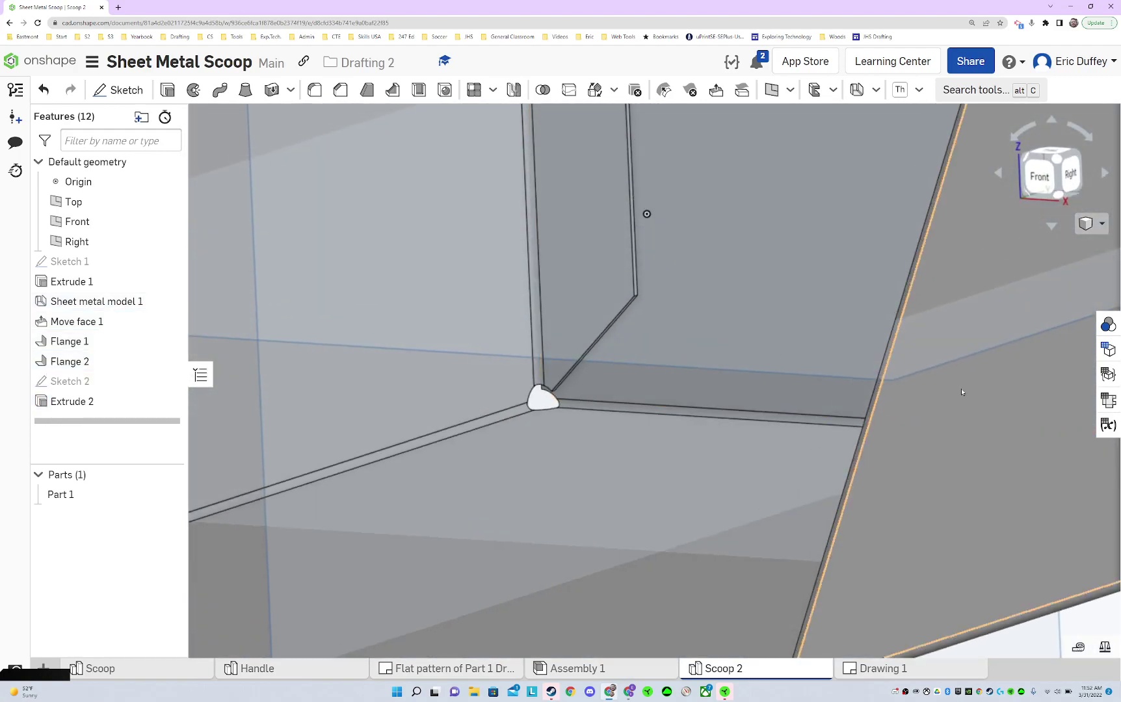
{"action": "left_click", "coordinate": [1108, 399]}
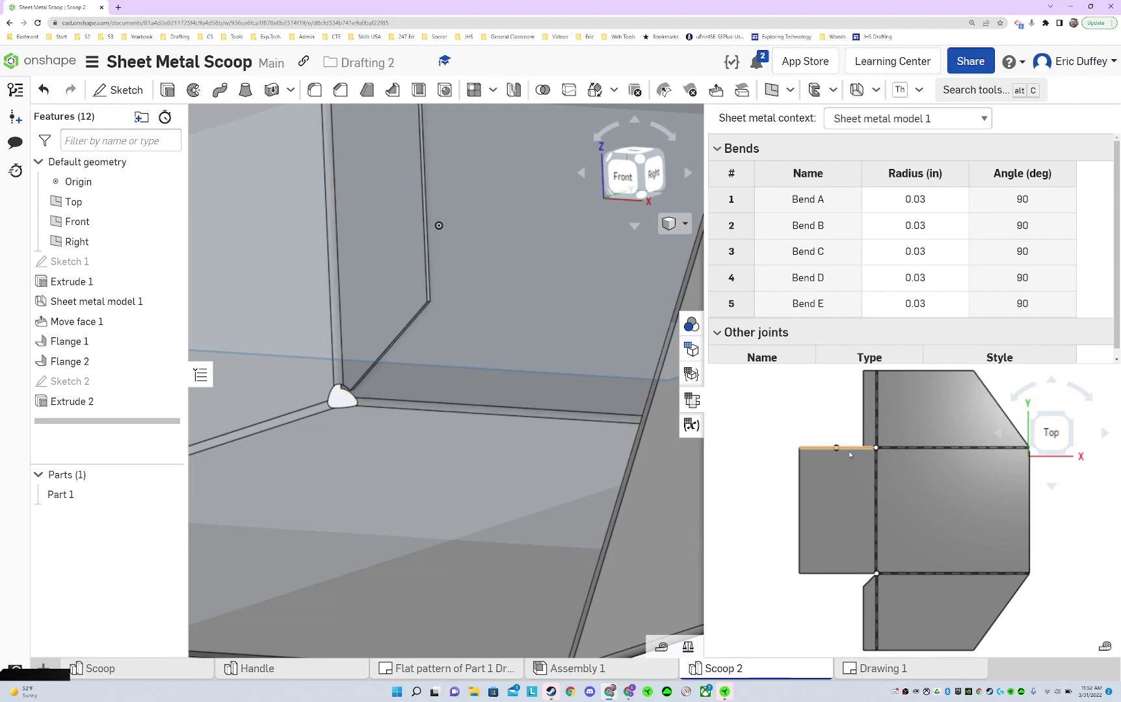
{"action": "scroll", "coordinate": [849, 452], "scroll_direction": "down", "scroll_amount": 3}
{"action": "scroll", "coordinate": [834, 503], "scroll_direction": "up", "scroll_amount": 2}
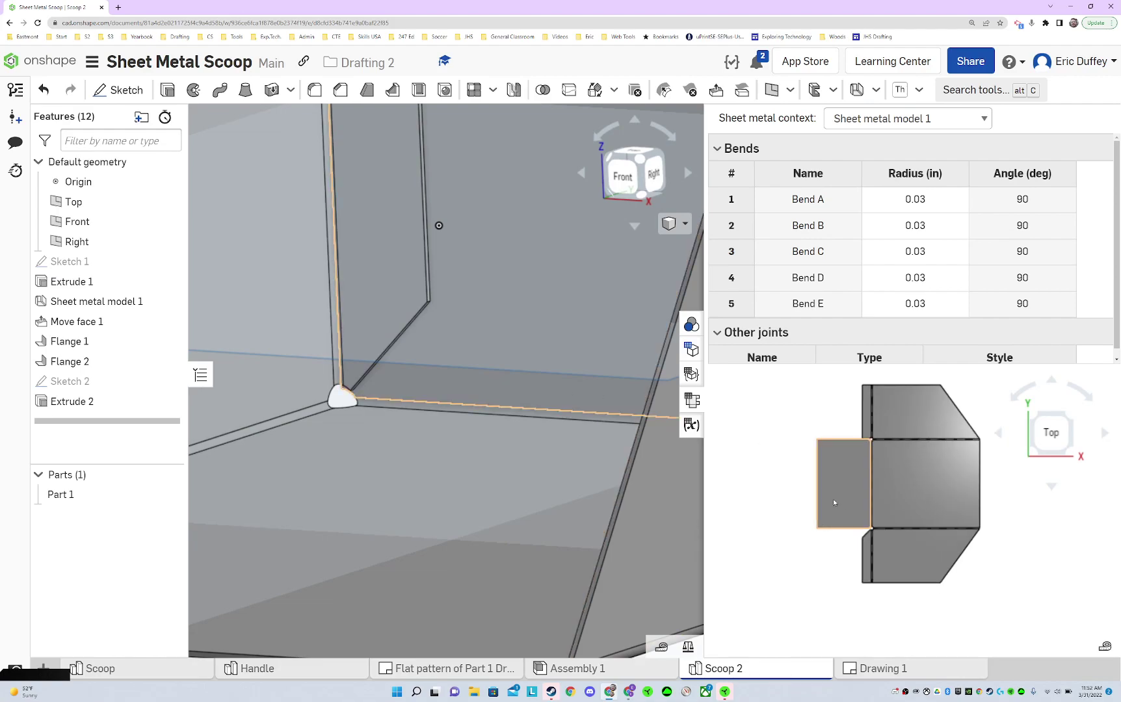
{"action": "scroll", "coordinate": [446, 396], "scroll_direction": "down", "scroll_amount": 2}
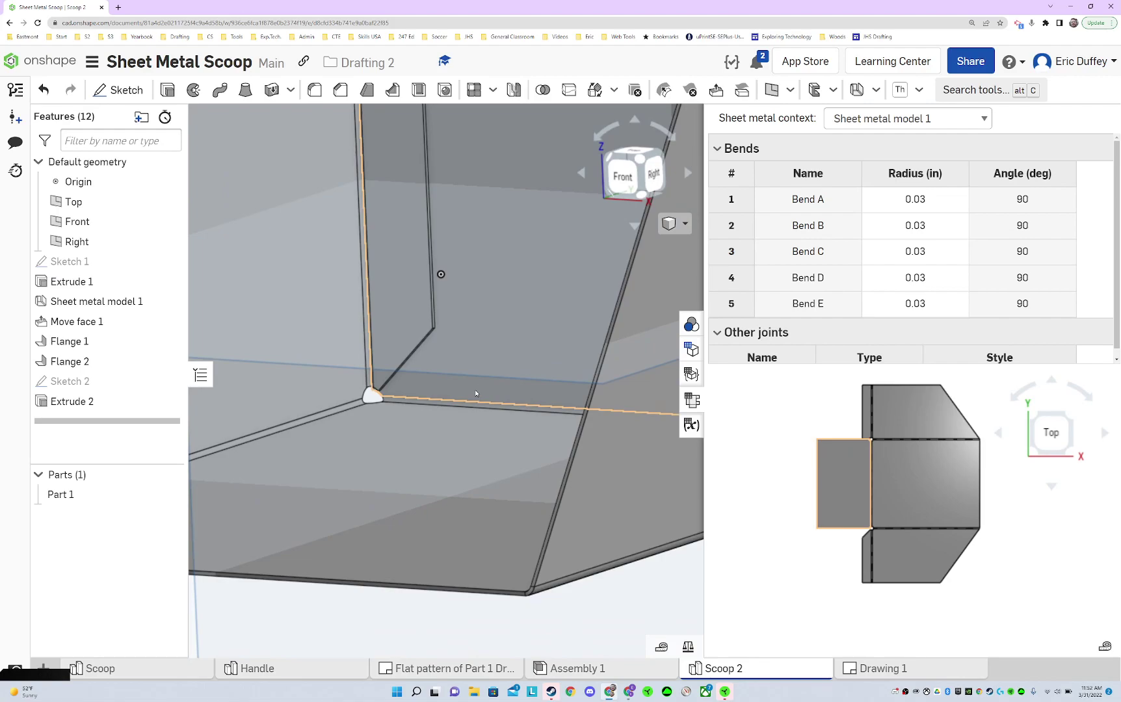
- Turn the model to the other flange corner and bring up quick actions on its face
{"action": "right_click_drag", "start_coordinate": [418, 368], "coordinate": [572, 408]}
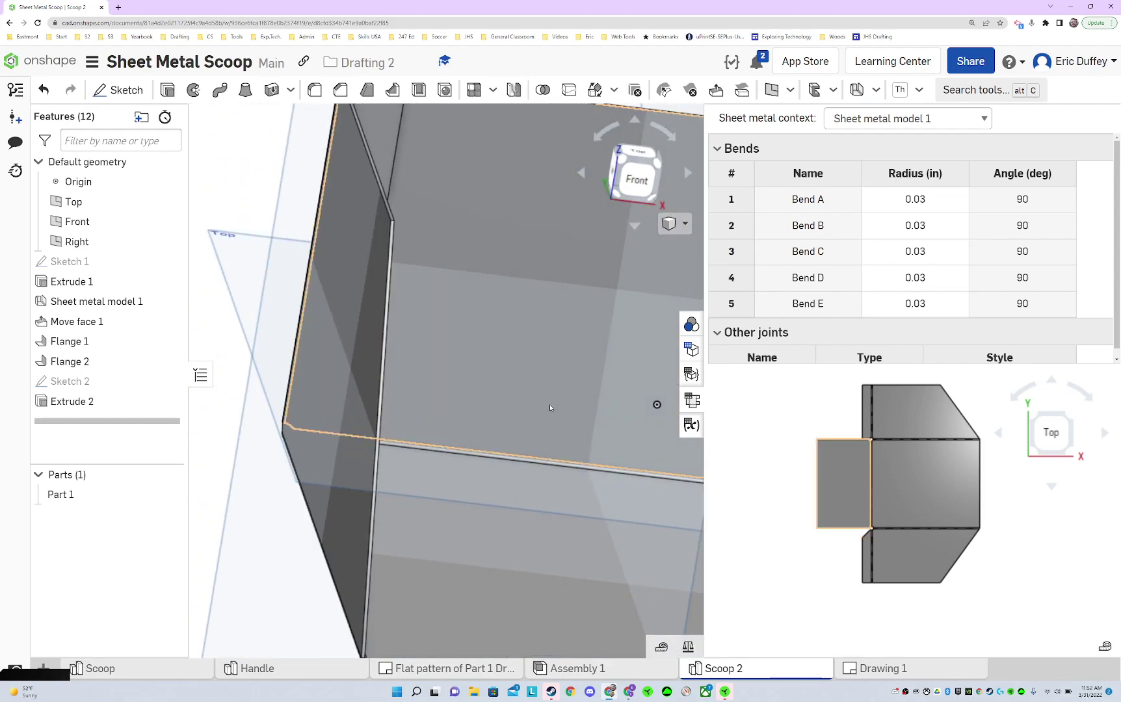
{"action": "middle_click_drag", "start_coordinate": [573, 409], "coordinate": [329, 355]}
{"action": "middle_click_drag", "start_coordinate": [620, 380], "coordinate": [508, 386]}
{"action": "scroll", "coordinate": [503, 433], "scroll_direction": "up", "scroll_amount": 3}
{"action": "middle_click_drag", "start_coordinate": [504, 433], "coordinate": [469, 332]}
{"action": "right_click", "coordinate": [470, 333]}
- Start Sketch 3 on Flange 2's face, view it normal, and project three flange edges
{"action": "left_click", "coordinate": [503, 321]}
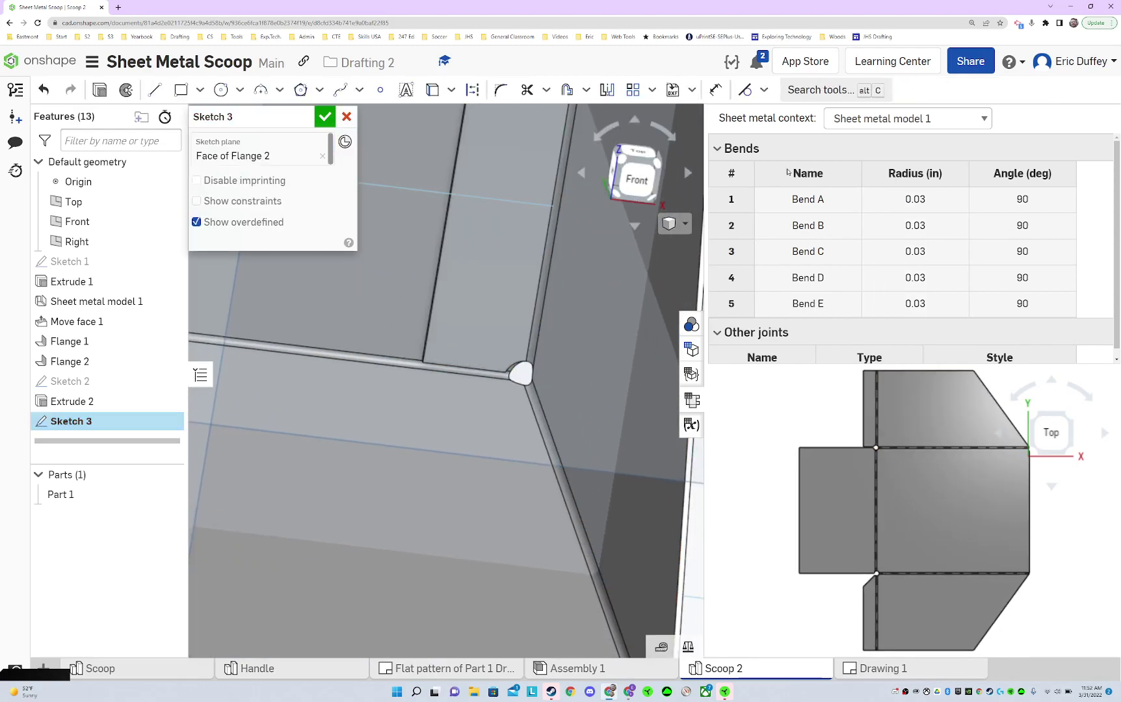
{"action": "key", "text": "n"}
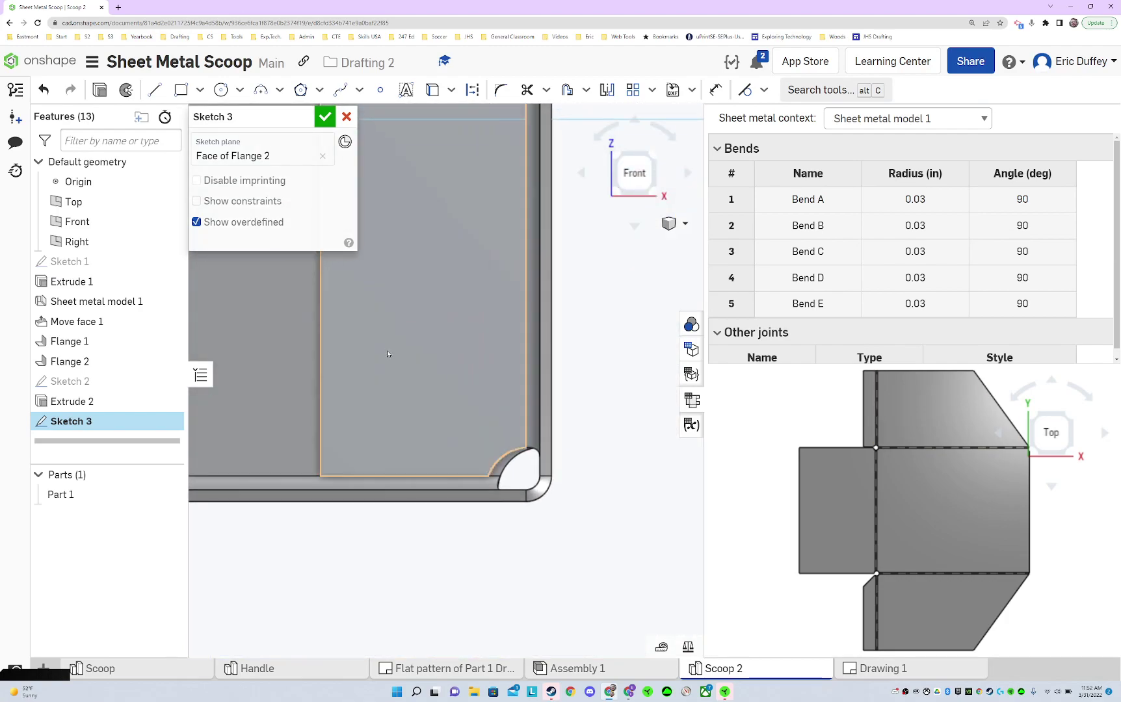
{"action": "key", "text": "u"}
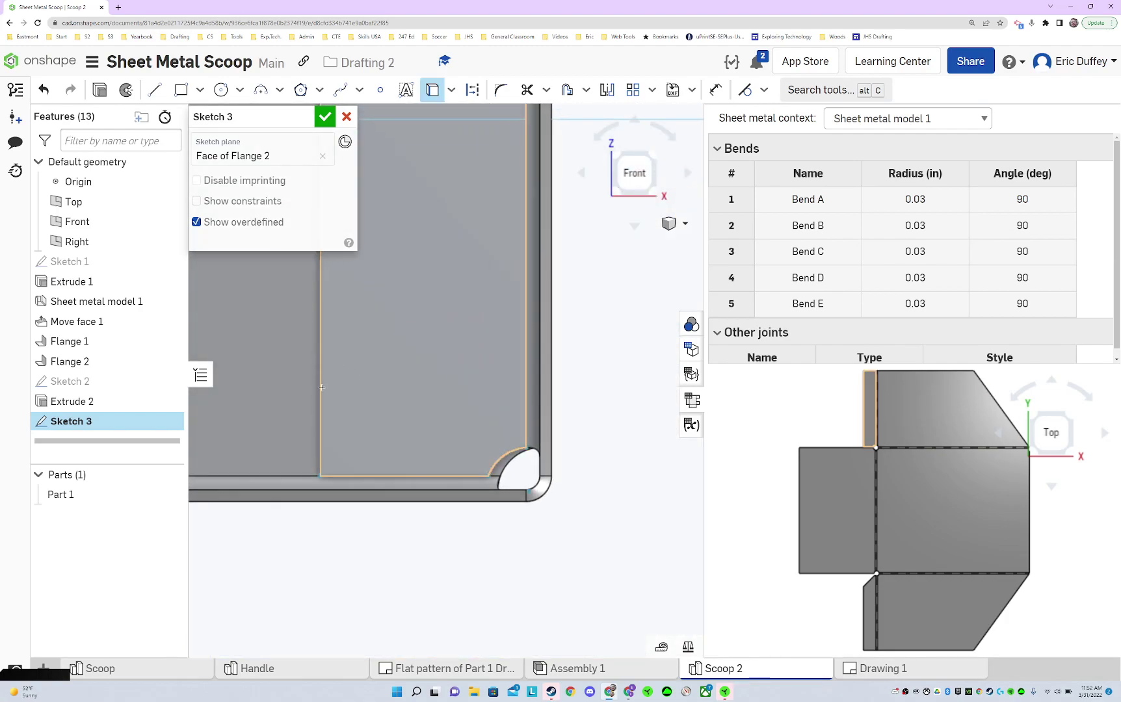
{"action": "left_click", "coordinate": [332, 477]}
{"action": "left_click", "coordinate": [513, 501]}
{"action": "left_click", "coordinate": [555, 466]}
- Draw short lines closing the lower-right corner and trim away the diagonal there
{"action": "key", "text": "l"}
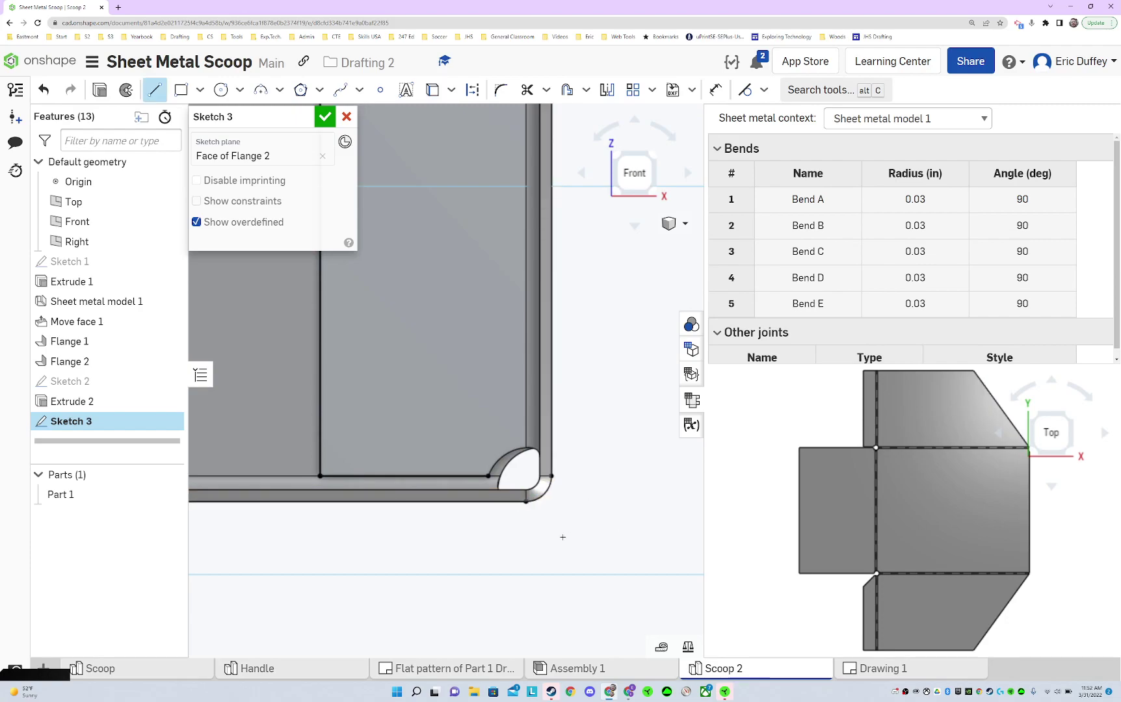
{"action": "left_click", "coordinate": [599, 501]}
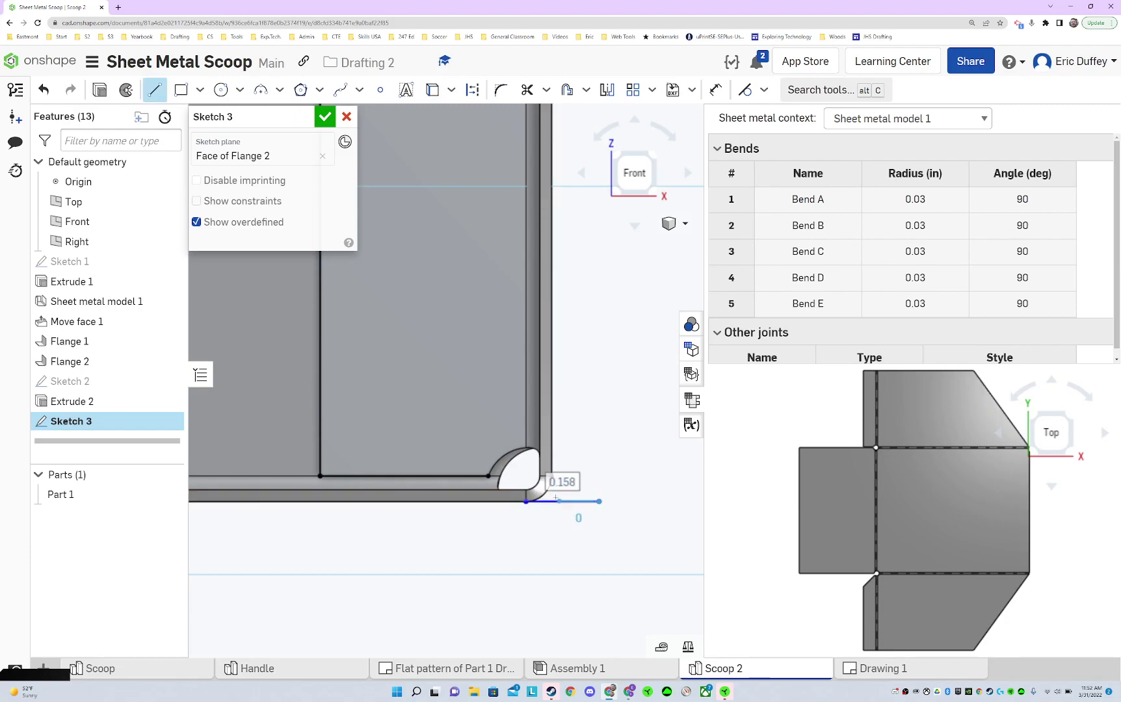
{"action": "left_click", "coordinate": [551, 475]}
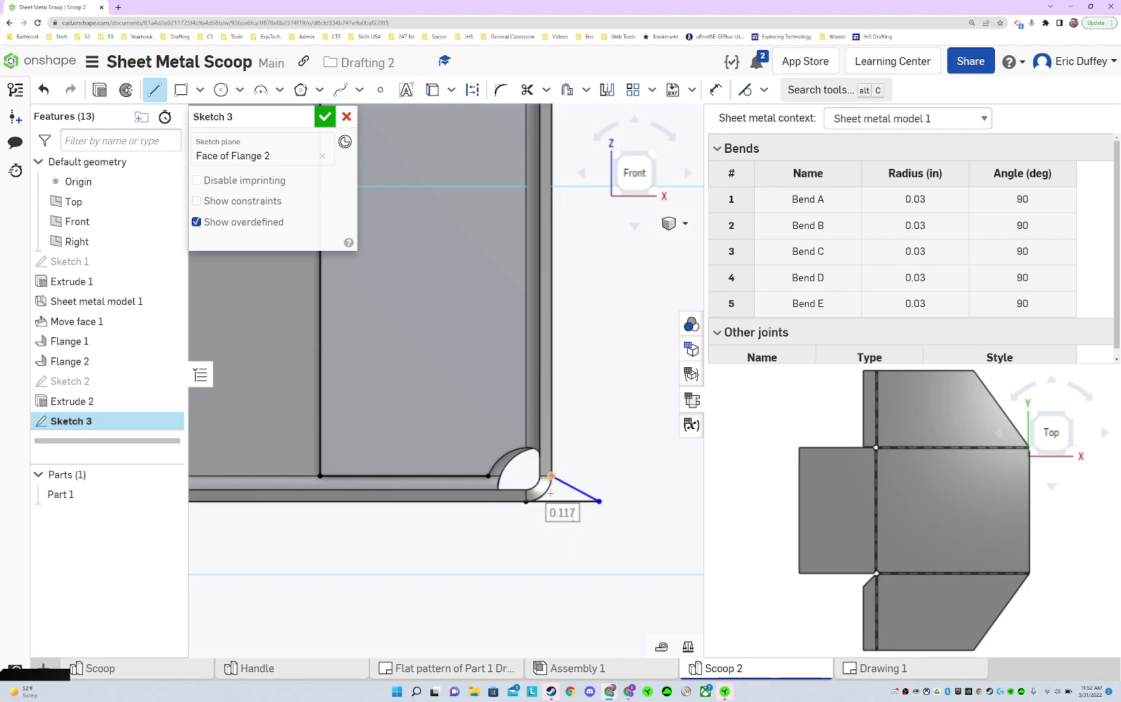
{"action": "left_click", "coordinate": [551, 545]}
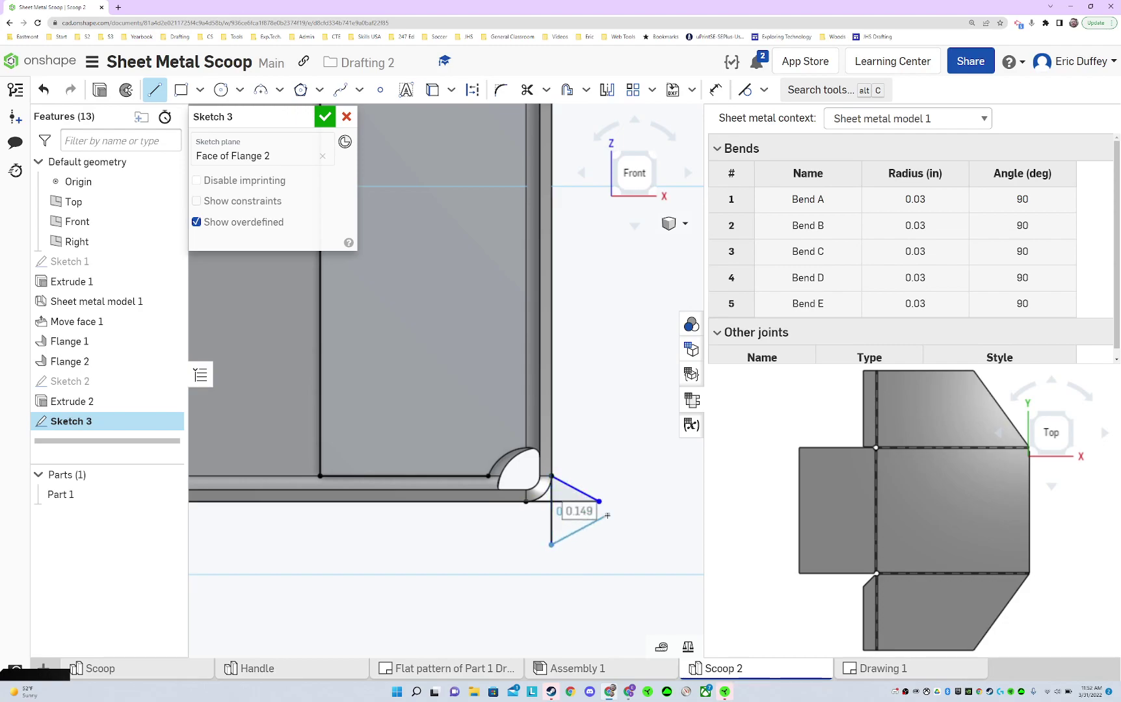
{"action": "key", "text": "Escape"}
{"action": "key", "text": "m"}
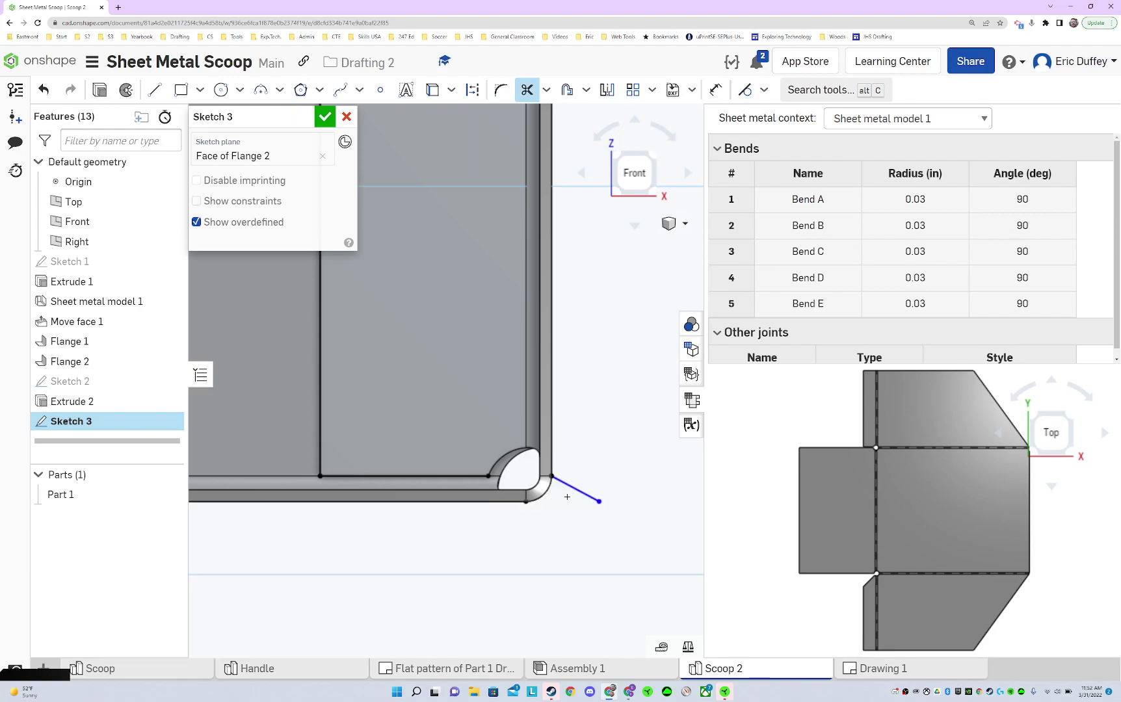
{"action": "key", "text": "Escape"}
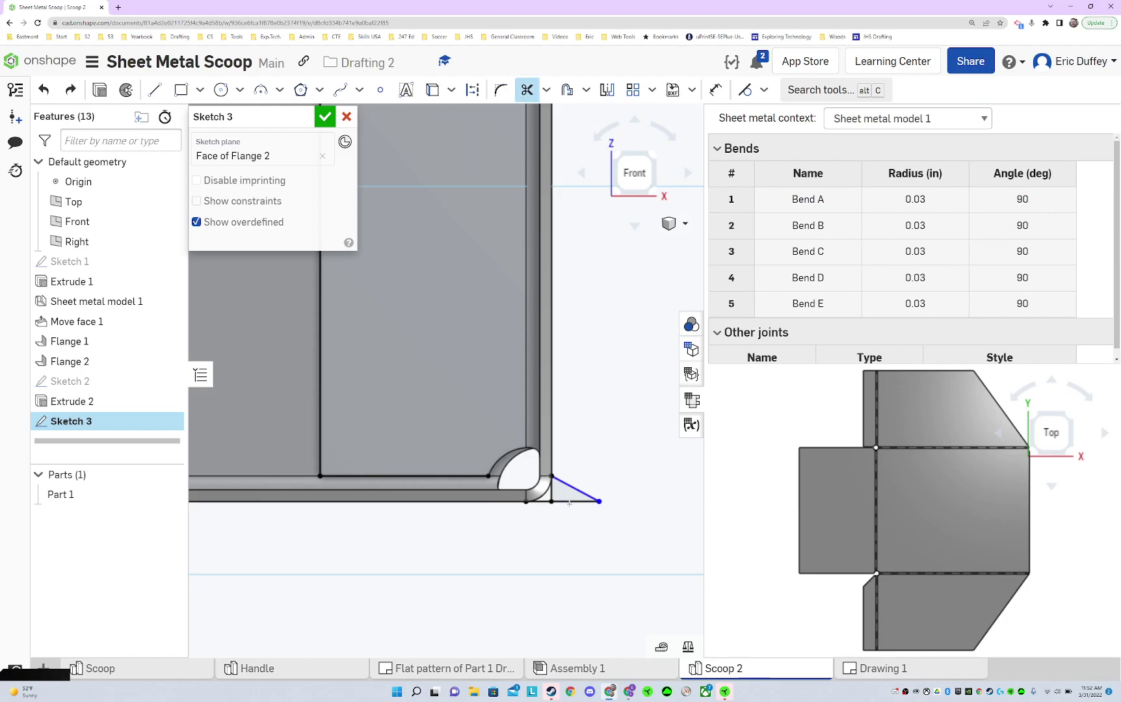
{"action": "left_click", "coordinate": [569, 505]}
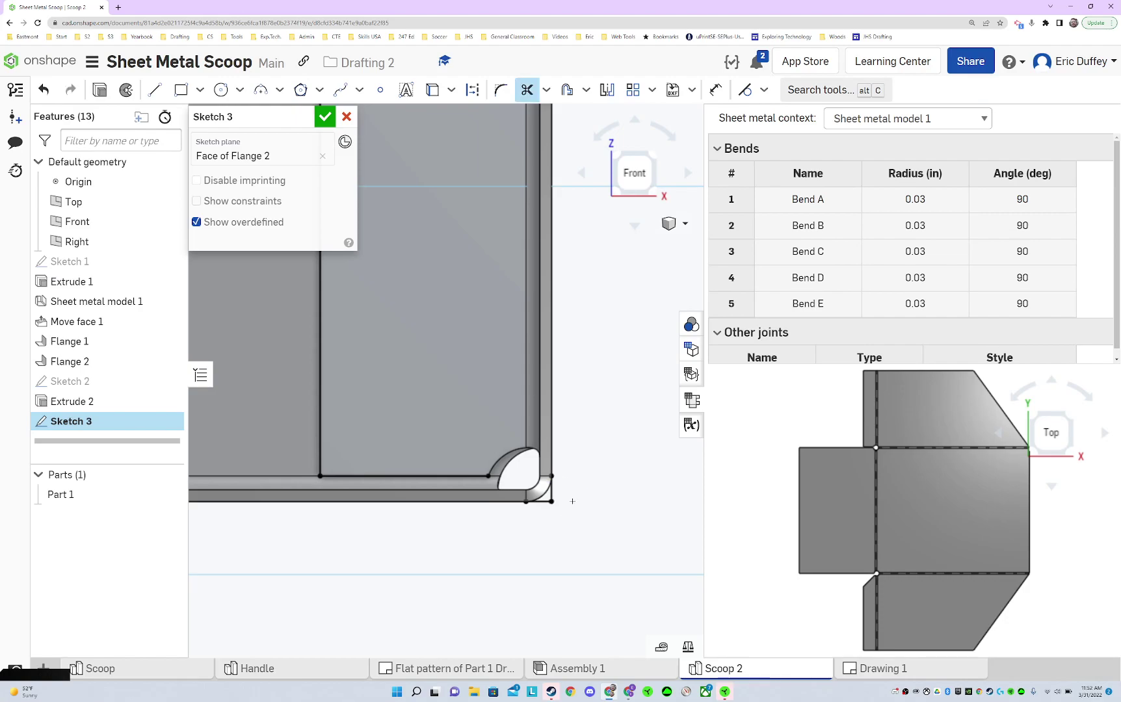
- Draw a diagonal from the corner and dimension it at 45° to the bottom line
{"action": "key", "text": "l"}
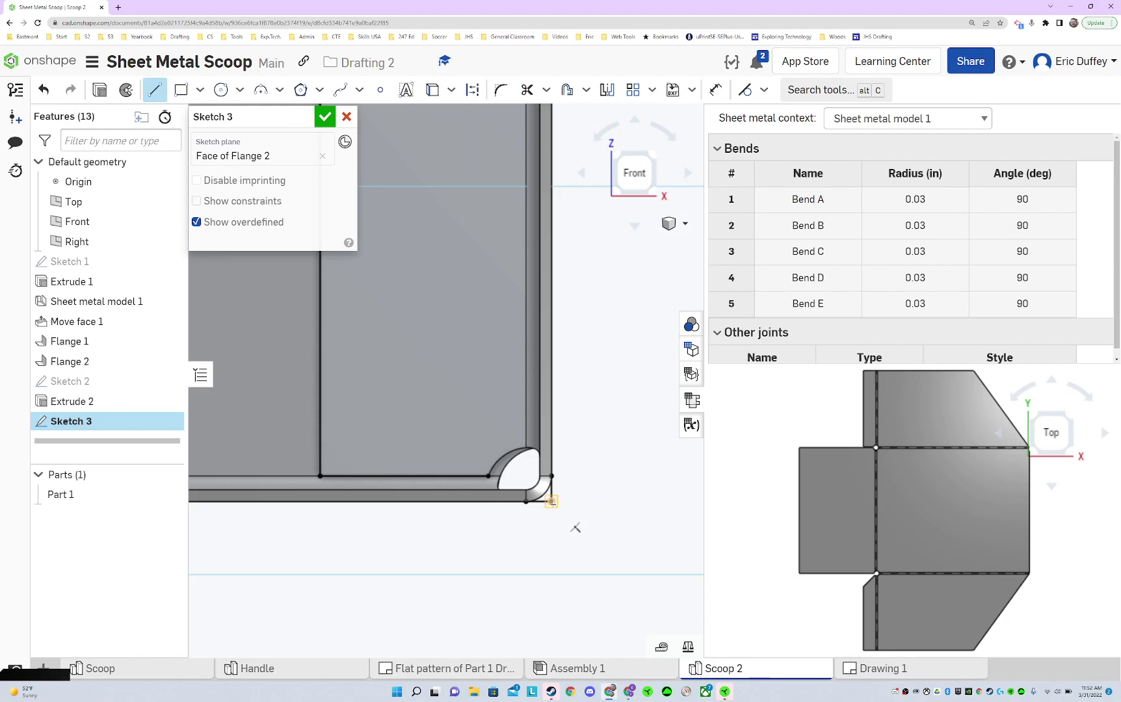
{"action": "middle_click_drag", "start_coordinate": [414, 387], "coordinate": [556, 558]}
{"action": "left_click", "coordinate": [363, 281]}
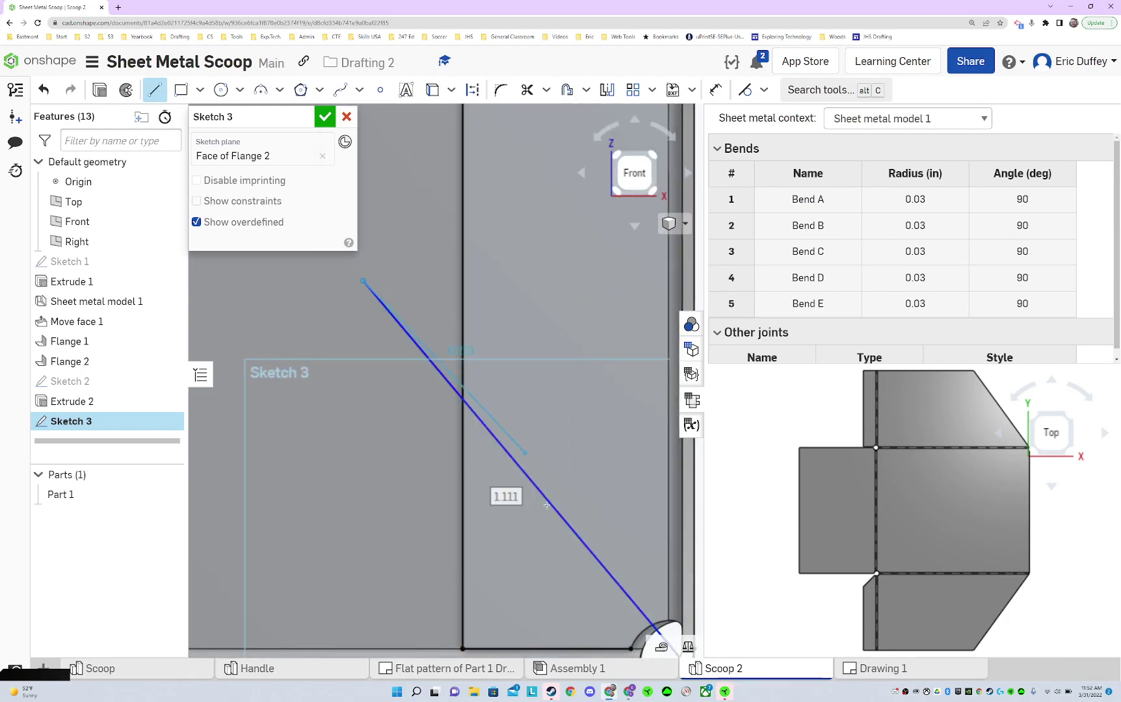
{"action": "middle_click_drag", "start_coordinate": [540, 509], "coordinate": [476, 316]}
{"action": "key", "text": "d"}
{"action": "left_click", "coordinate": [554, 398]}
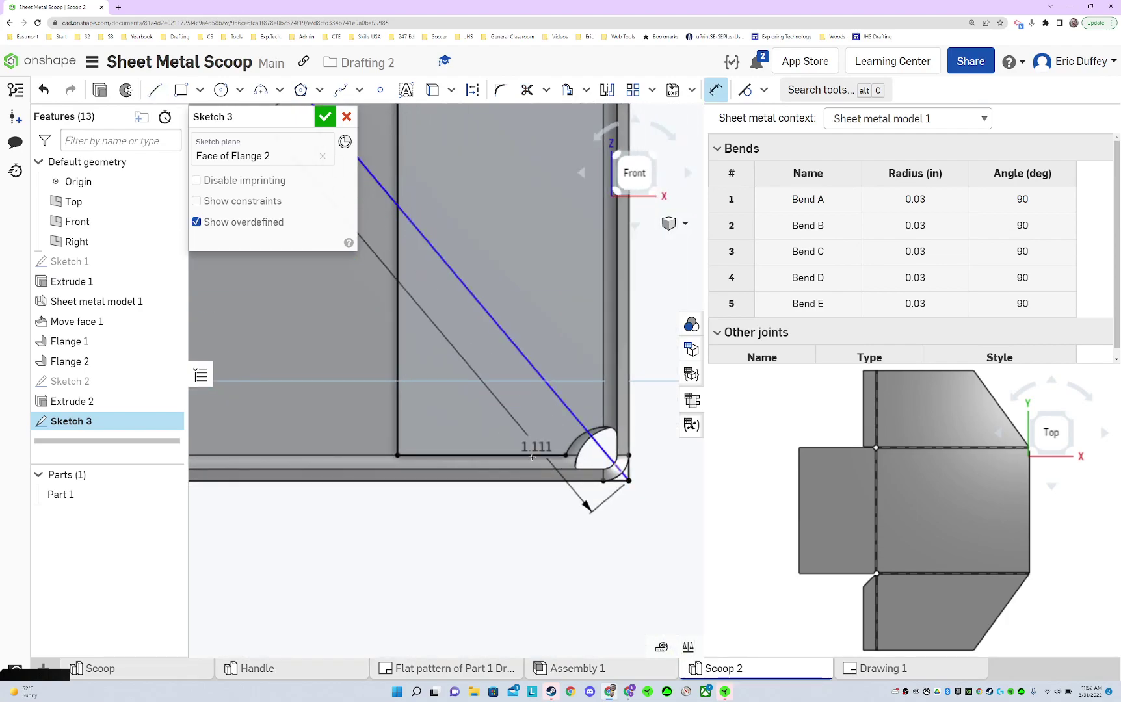
{"action": "left_click", "coordinate": [511, 456]}
{"action": "left_click", "coordinate": [551, 410]}
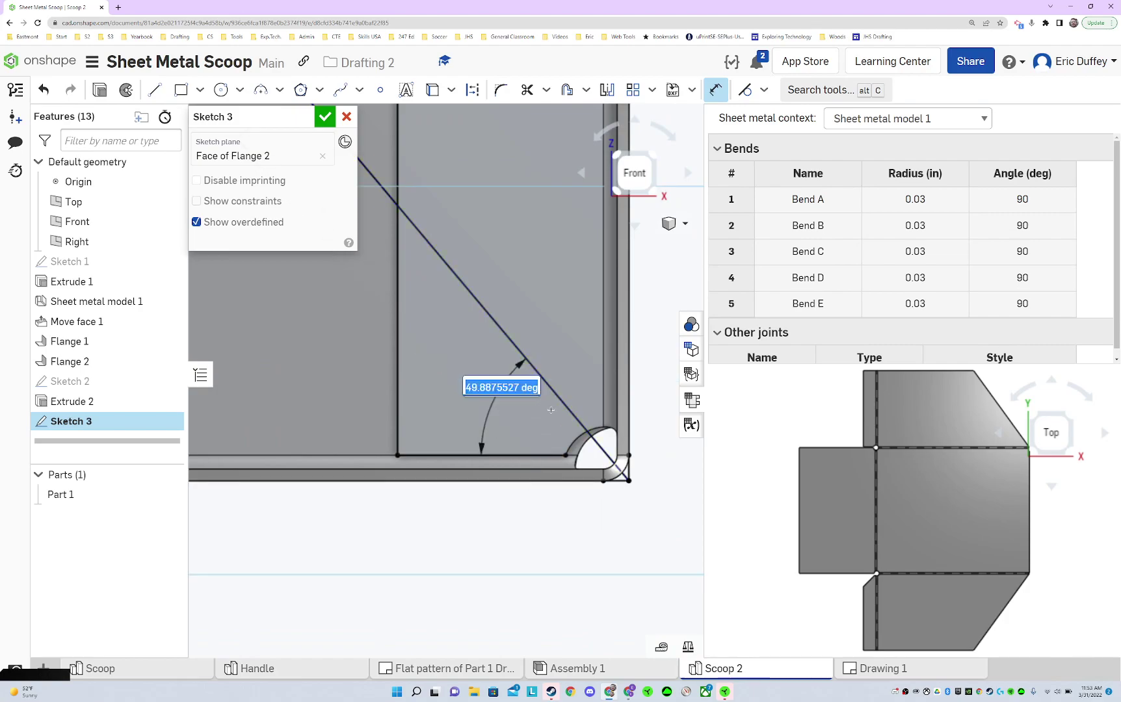
{"action": "type", "text": "45"}
{"action": "key", "text": "Return"}
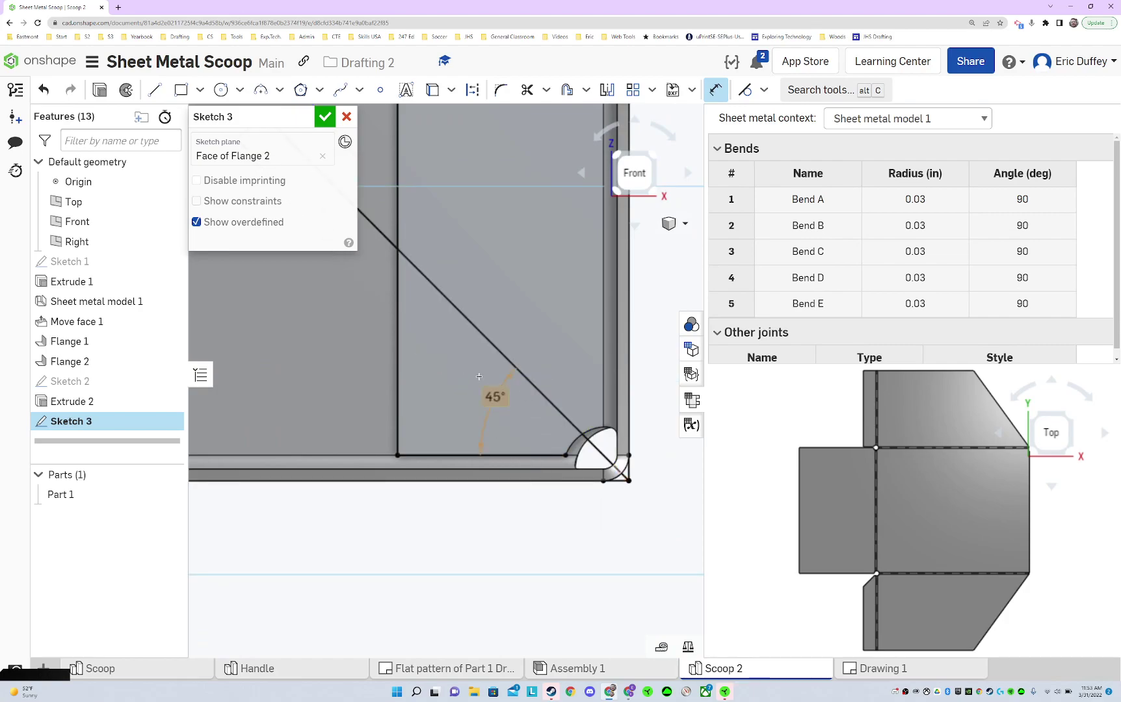
- Trim the diagonal's excess upper segment and leftover vertical segment, then close Sketch 3
{"action": "middle_click_drag", "start_coordinate": [398, 253], "coordinate": [547, 303]}
{"action": "key", "text": "m"}
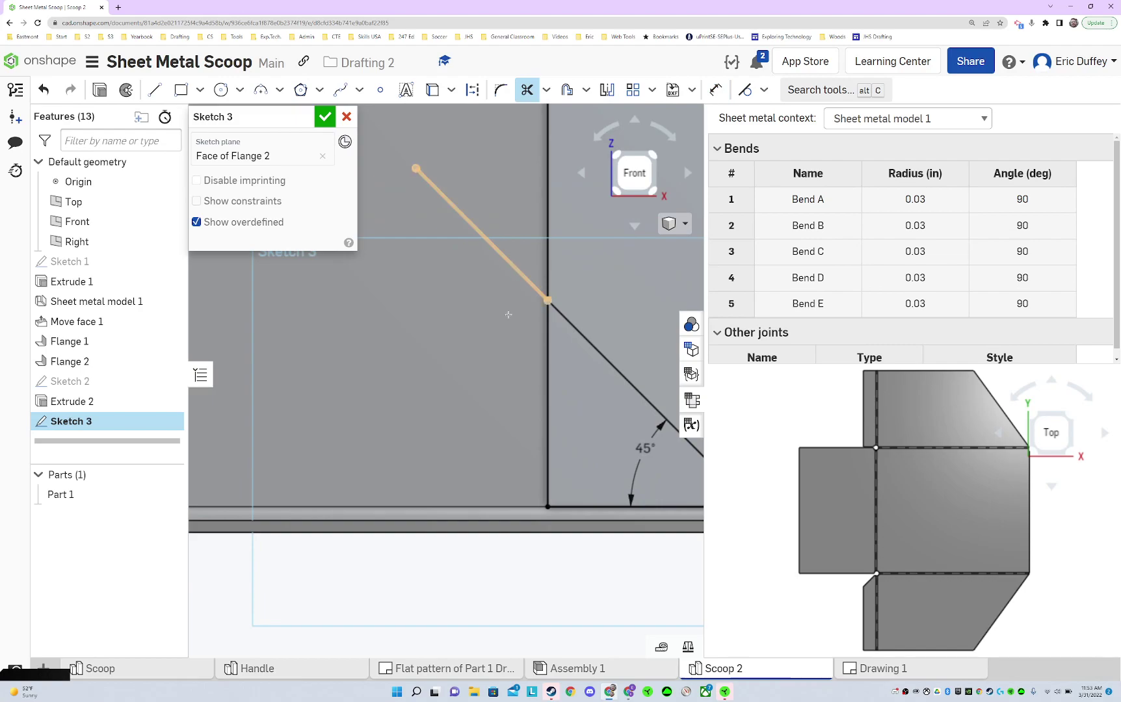
{"action": "left_click", "coordinate": [512, 301]}
{"action": "scroll", "coordinate": [456, 313], "scroll_direction": "down", "scroll_amount": 3}
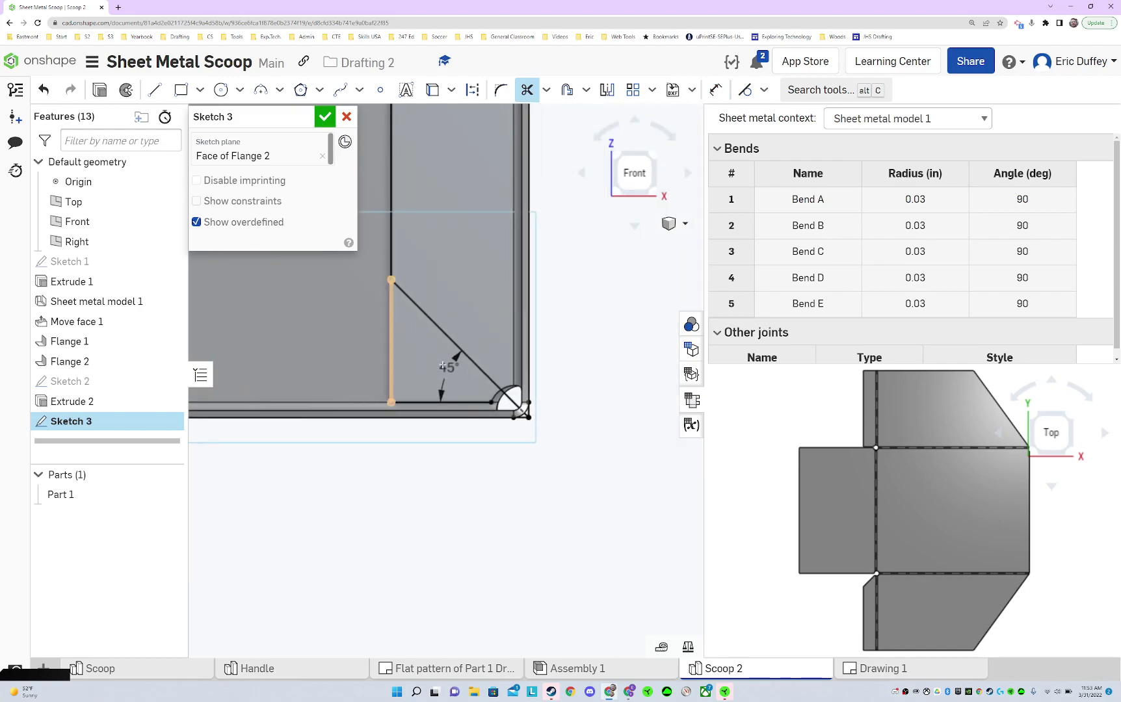
{"action": "left_click", "coordinate": [391, 339]}
{"action": "scroll", "coordinate": [501, 403], "scroll_direction": "up", "scroll_amount": 5}
{"action": "key", "text": "u"}
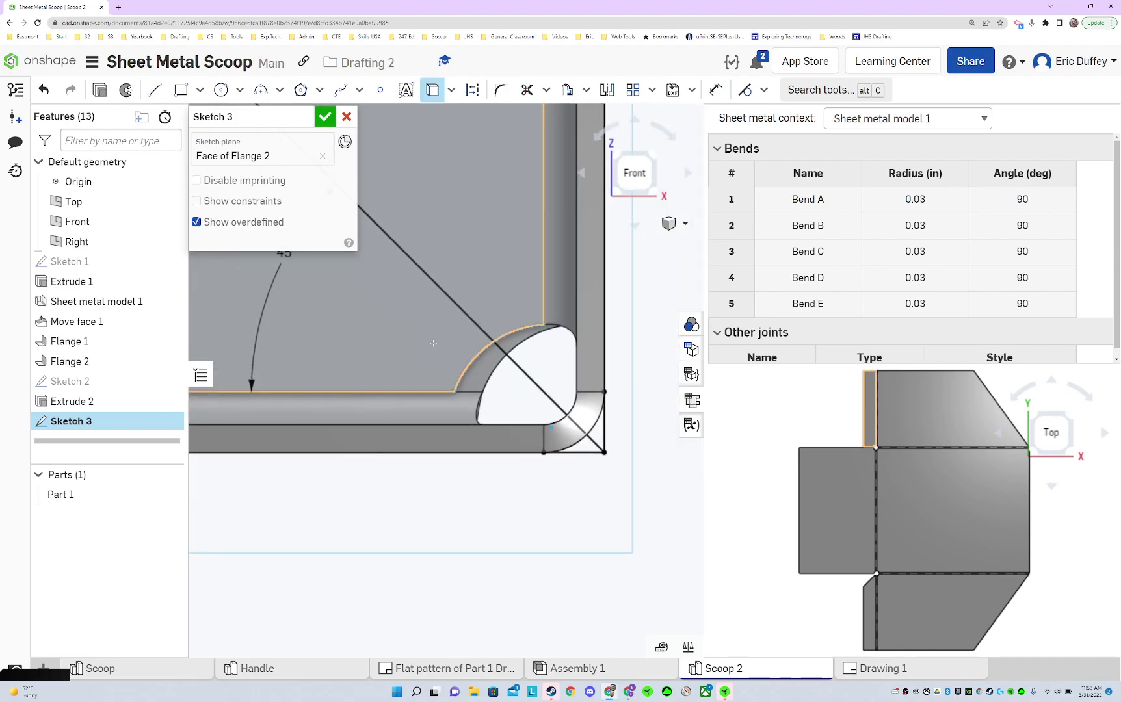
{"action": "scroll", "coordinate": [469, 358], "scroll_direction": "down", "scroll_amount": 3}
{"action": "scroll", "coordinate": [425, 186], "scroll_direction": "up", "scroll_amount": 2}
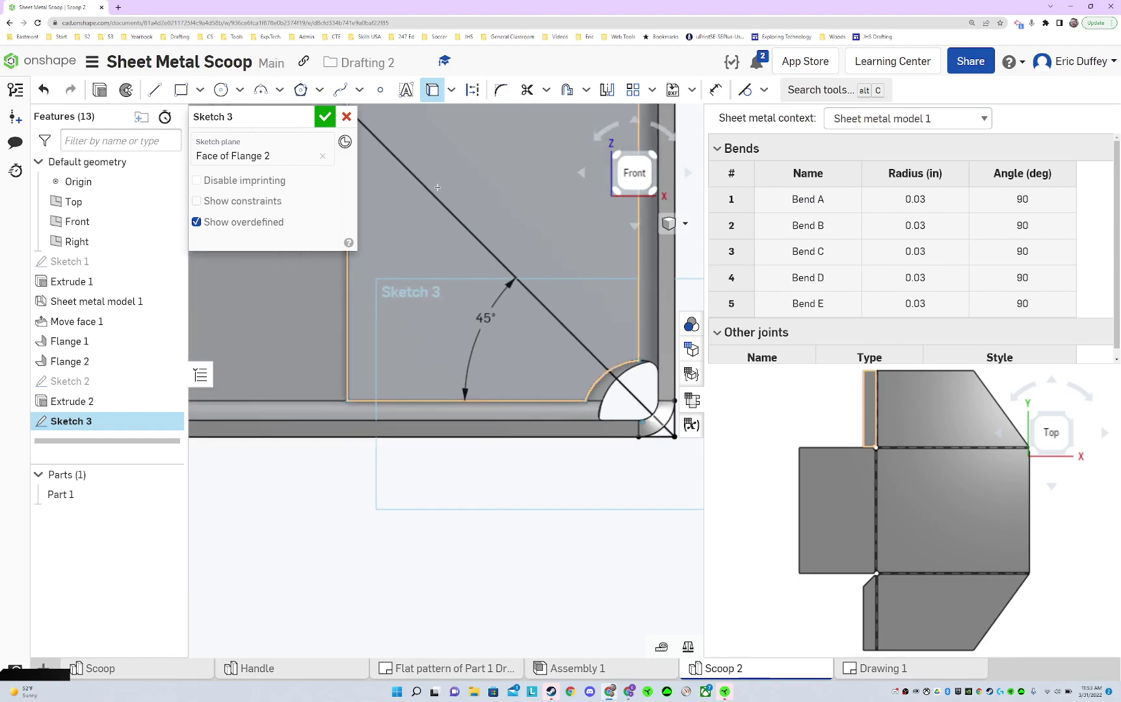
{"action": "right_click_drag", "start_coordinate": [496, 280], "coordinate": [498, 343]}
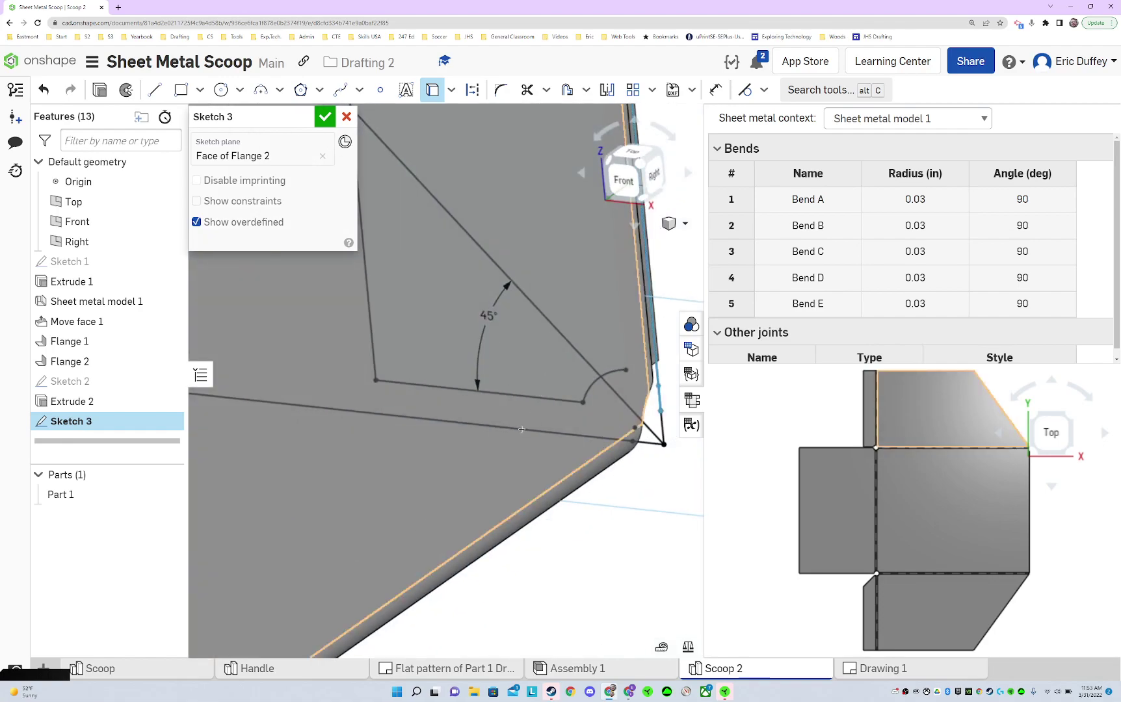
{"action": "left_click", "coordinate": [326, 118]}
{"action": "scroll", "coordinate": [488, 333], "scroll_direction": "down", "scroll_amount": 1}
{"action": "mouse_move", "coordinate": [493, 331]}
{"action": "right_mouse_down"}
{"action": "mouse_move", "coordinate": [483, 333]}
{"action": "mouse_move", "coordinate": [515, 347]}
{"action": "right_mouse_up"}
- Configure Extrude 3 on Sketch 3's triangular region, ending Up to next
{"action": "key", "text": "s"}
{"action": "left_click", "coordinate": [481, 339]}
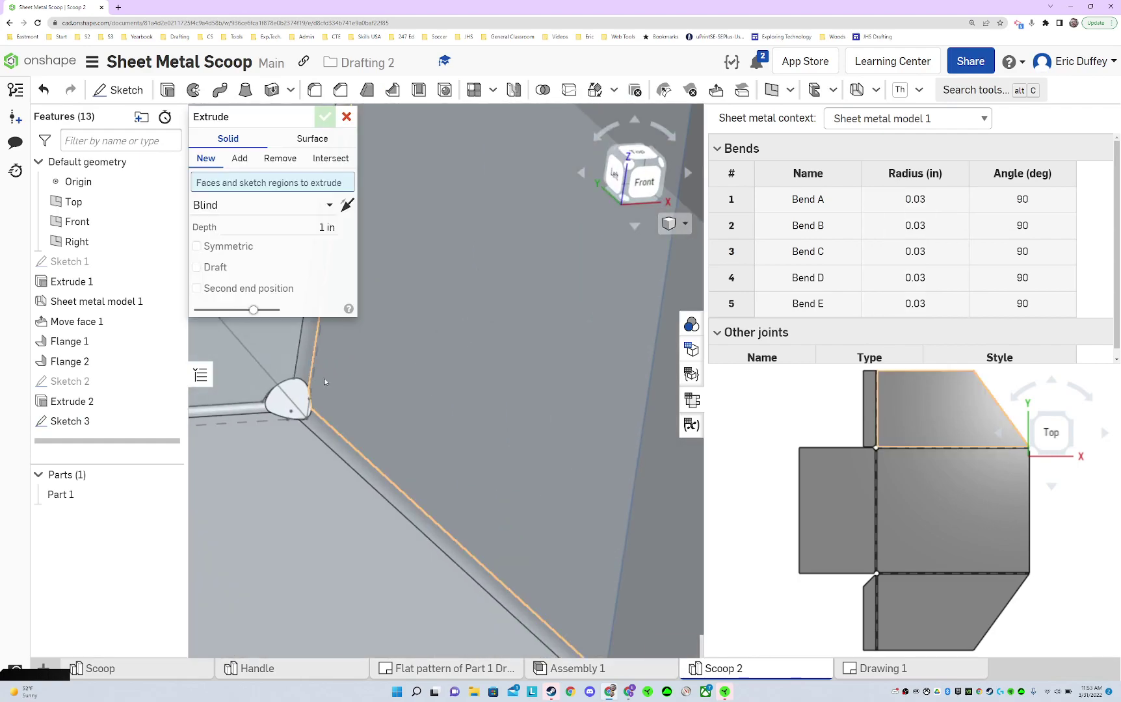
{"action": "middle_click_drag", "start_coordinate": [416, 352], "coordinate": [598, 367]}
{"action": "left_click", "coordinate": [398, 380]}
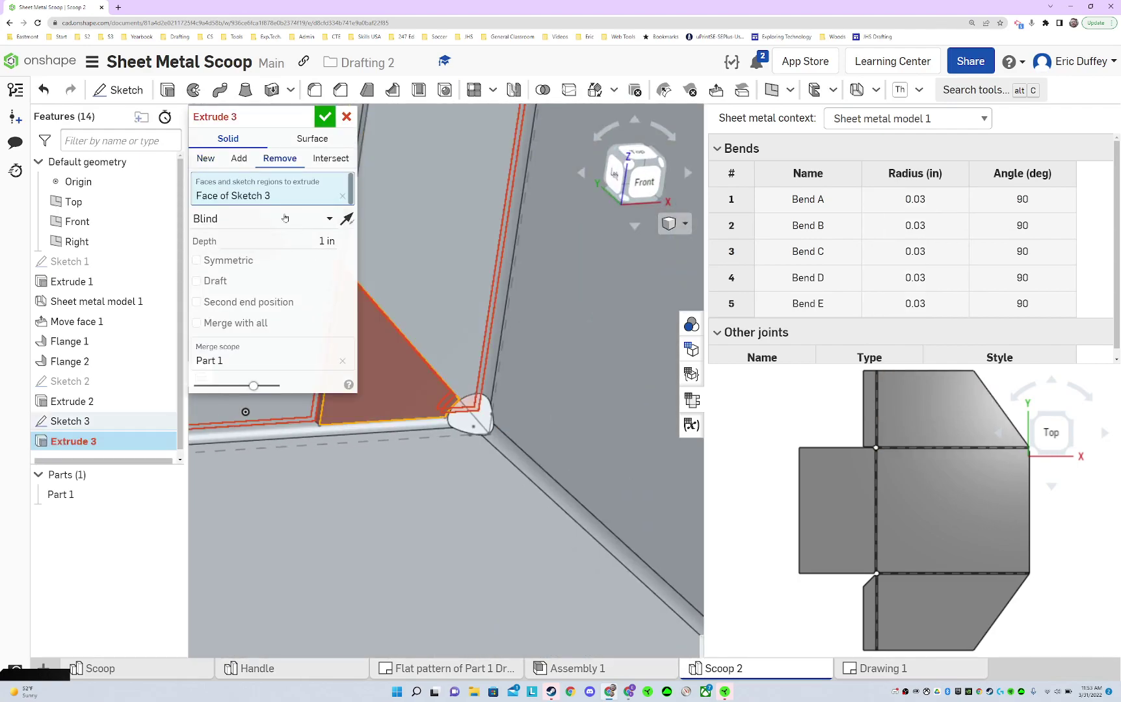
{"action": "middle_click_drag", "start_coordinate": [441, 312], "coordinate": [609, 310]}
{"action": "left_click", "coordinate": [260, 218]}
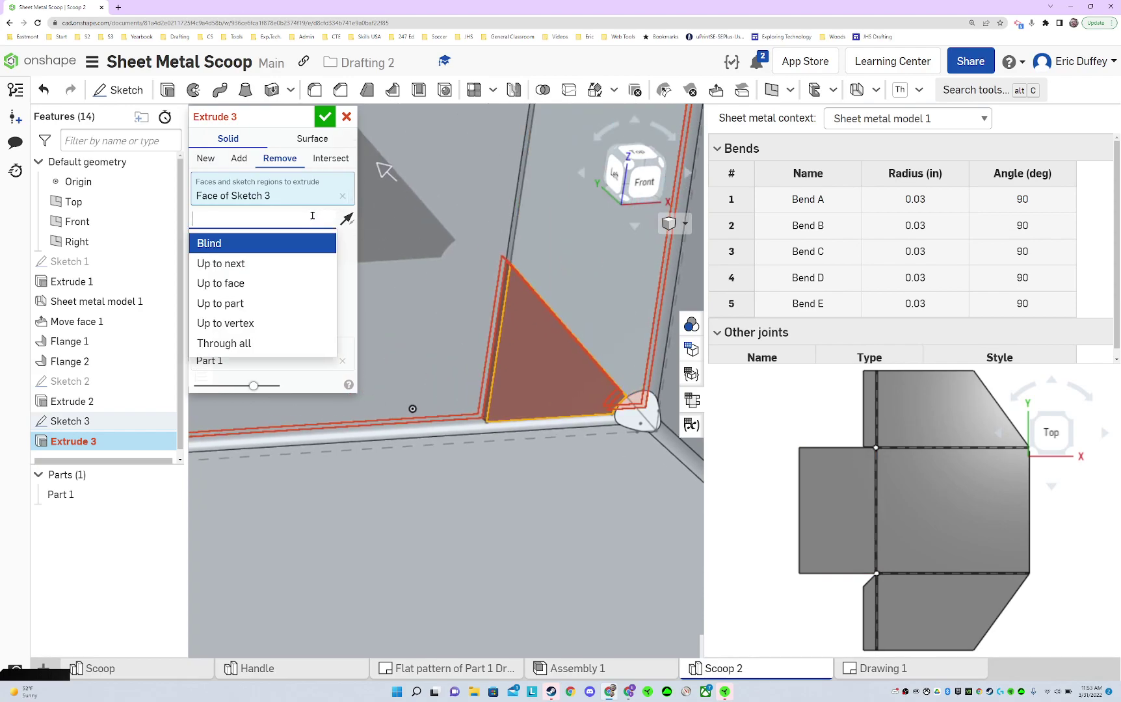
{"action": "left_click", "coordinate": [239, 263]}
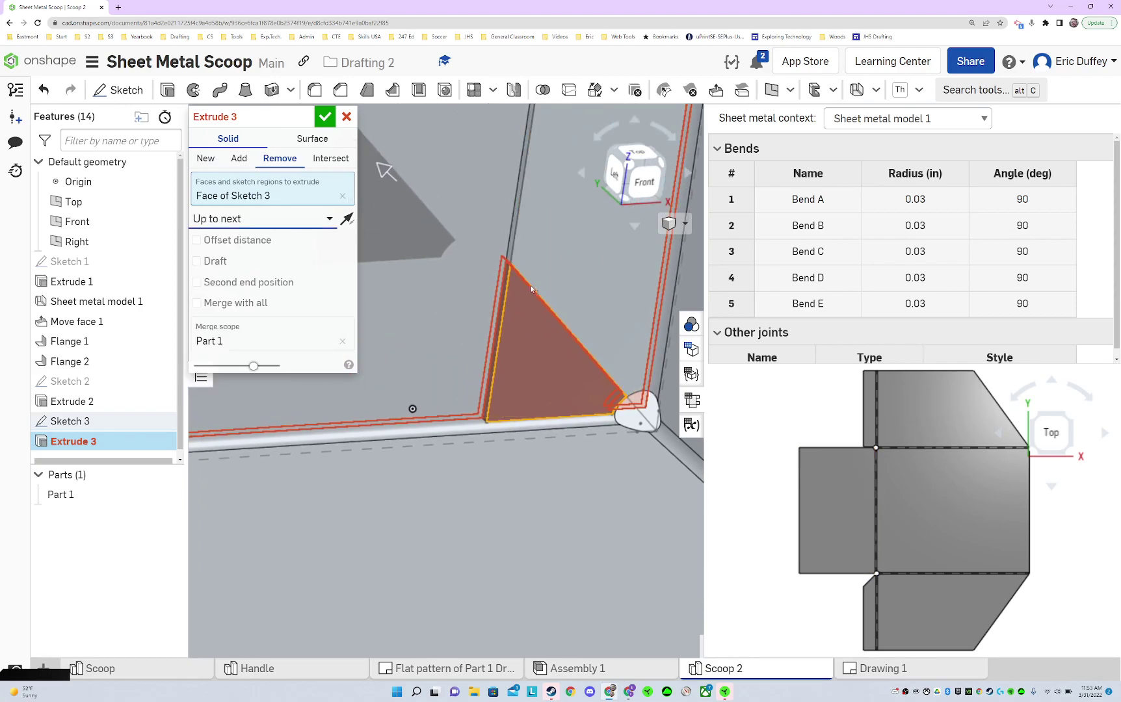
{"action": "right_click_drag", "start_coordinate": [557, 392], "coordinate": [553, 384]}
{"action": "mouse_move", "coordinate": [605, 431]}
{"action": "right_mouse_down"}
{"action": "mouse_move", "coordinate": [561, 417]}
{"action": "mouse_move", "coordinate": [567, 426]}
{"action": "mouse_move", "coordinate": [547, 406]}
{"action": "right_mouse_up"}
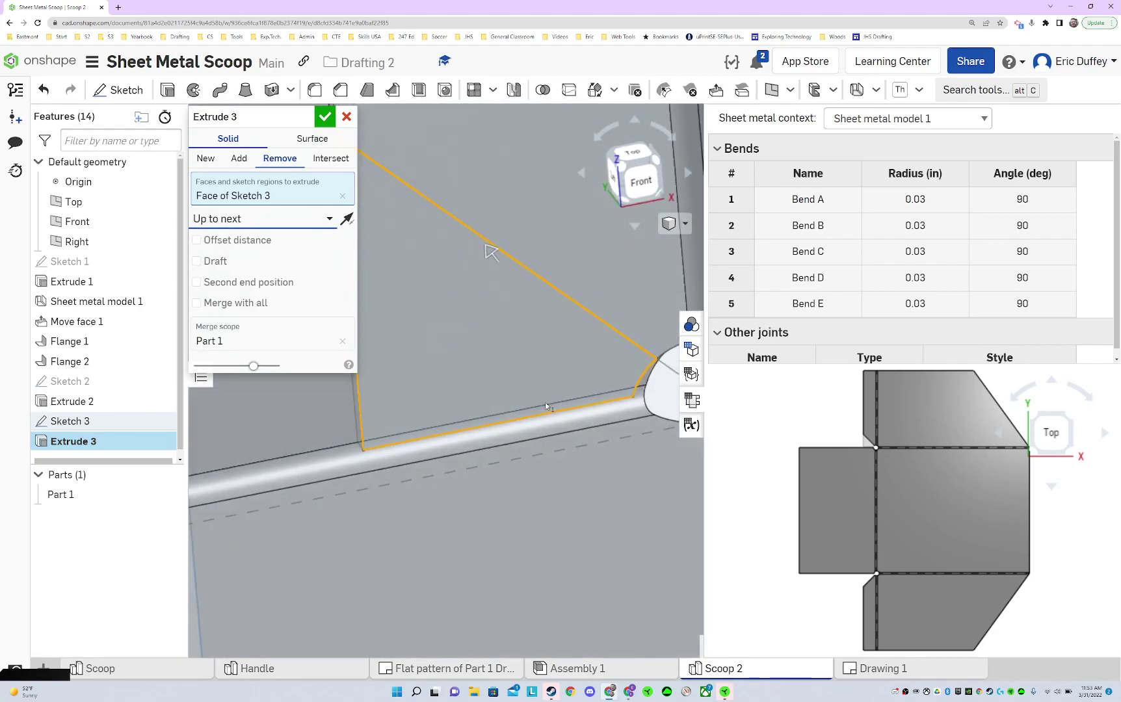
- Accept Extrude 3 and zoom out to view the whole scoop with both corners cut
{"action": "left_click", "coordinate": [326, 117]}
{"action": "scroll", "coordinate": [503, 255], "scroll_direction": "down", "scroll_amount": 5}
{"action": "mouse_move", "coordinate": [589, 318]}
{"action": "right_mouse_down"}
{"action": "mouse_move", "coordinate": [576, 317]}
{"action": "mouse_move", "coordinate": [572, 334]}
{"action": "right_mouse_up"}
{"action": "scroll", "coordinate": [514, 333], "scroll_direction": "down", "scroll_amount": 6}
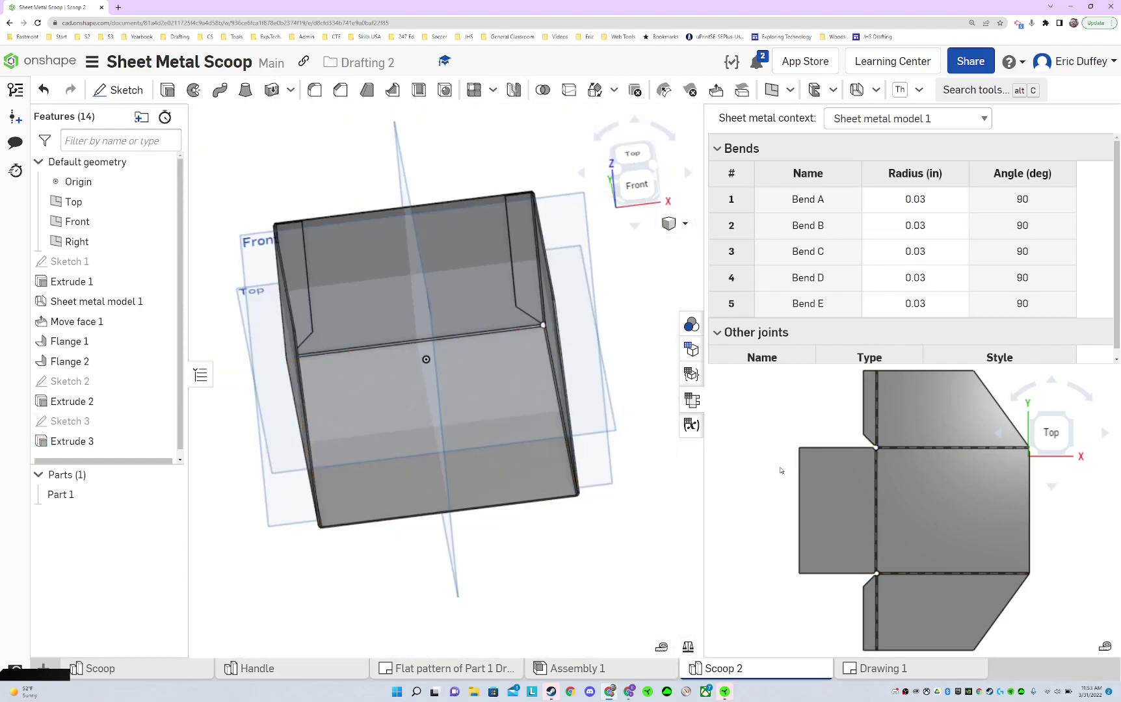